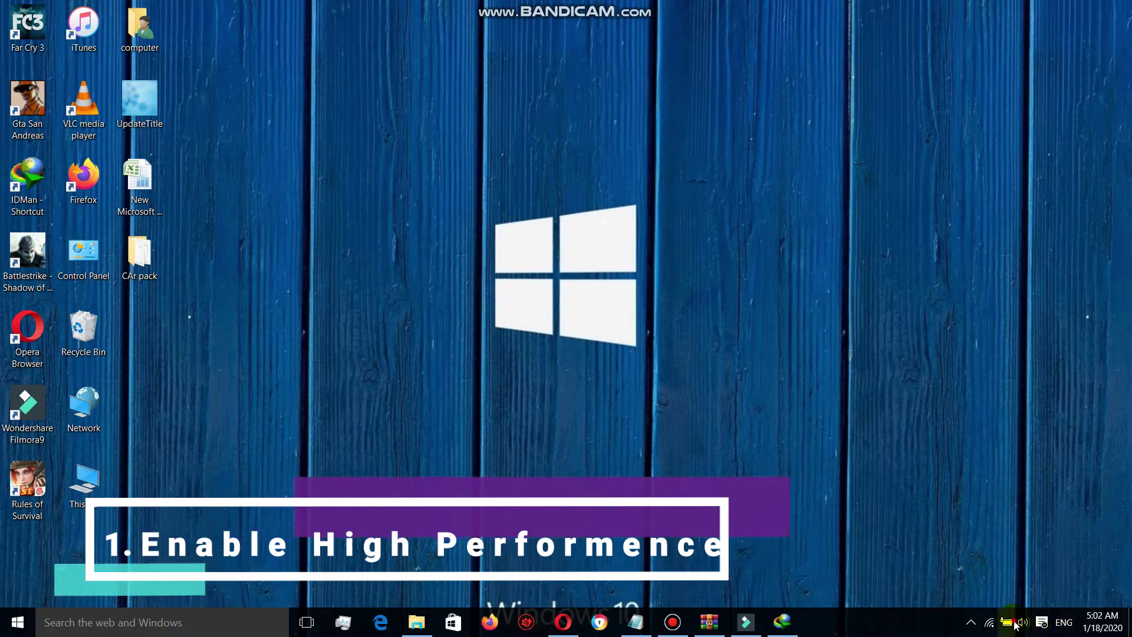
Open the Power Options window for the laptop's battery and reposition it on the desktop
click(1006, 622)
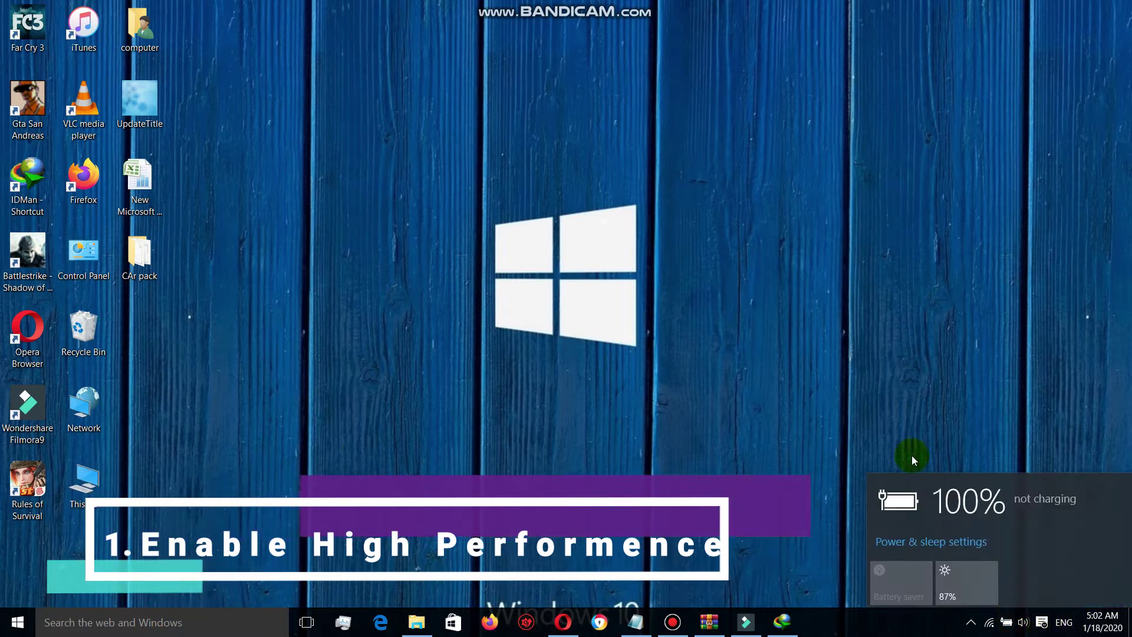
click(745, 422)
right_click(1000, 620)
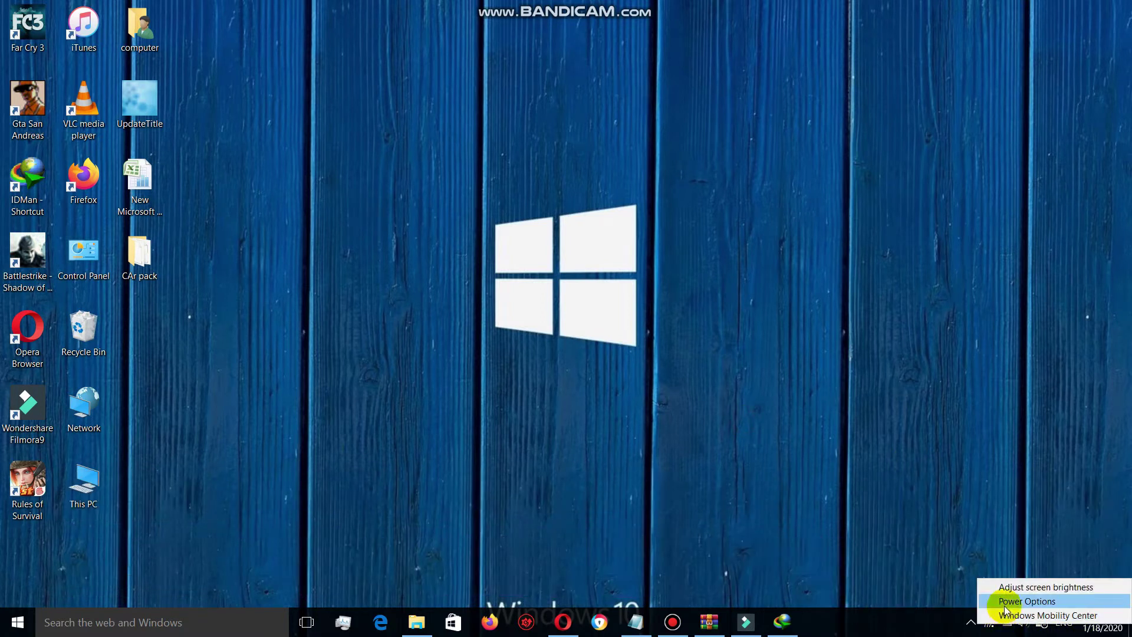
click(1009, 597)
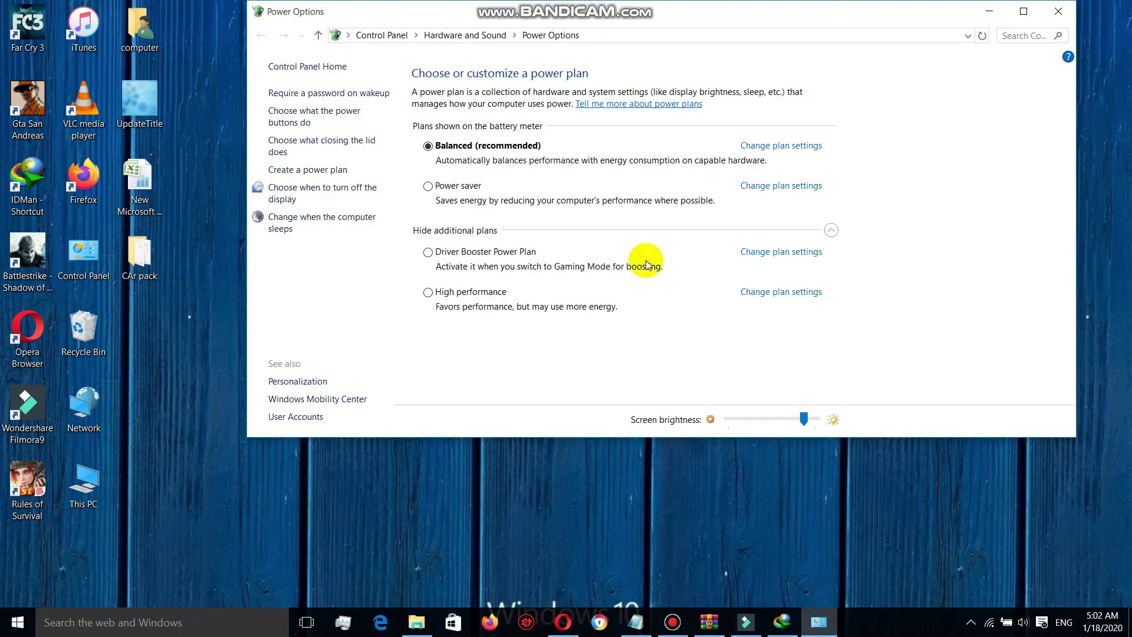
click(745, 8)
drag(648, 37, 649, 37)
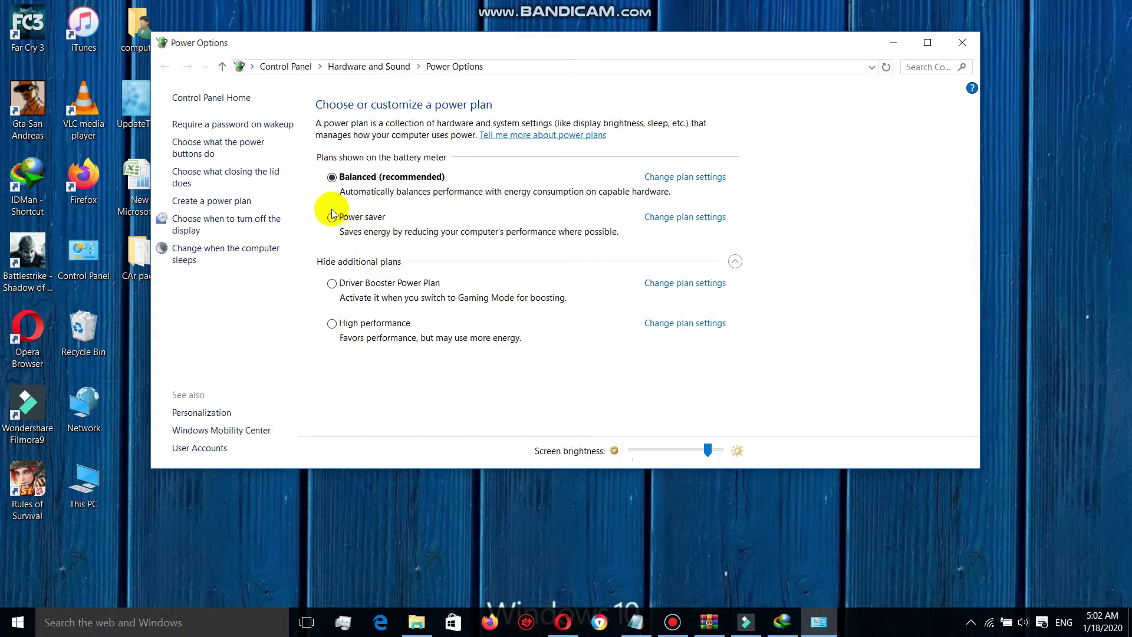
Activate the High performance power plan and close Power Options
click(333, 283)
click(333, 324)
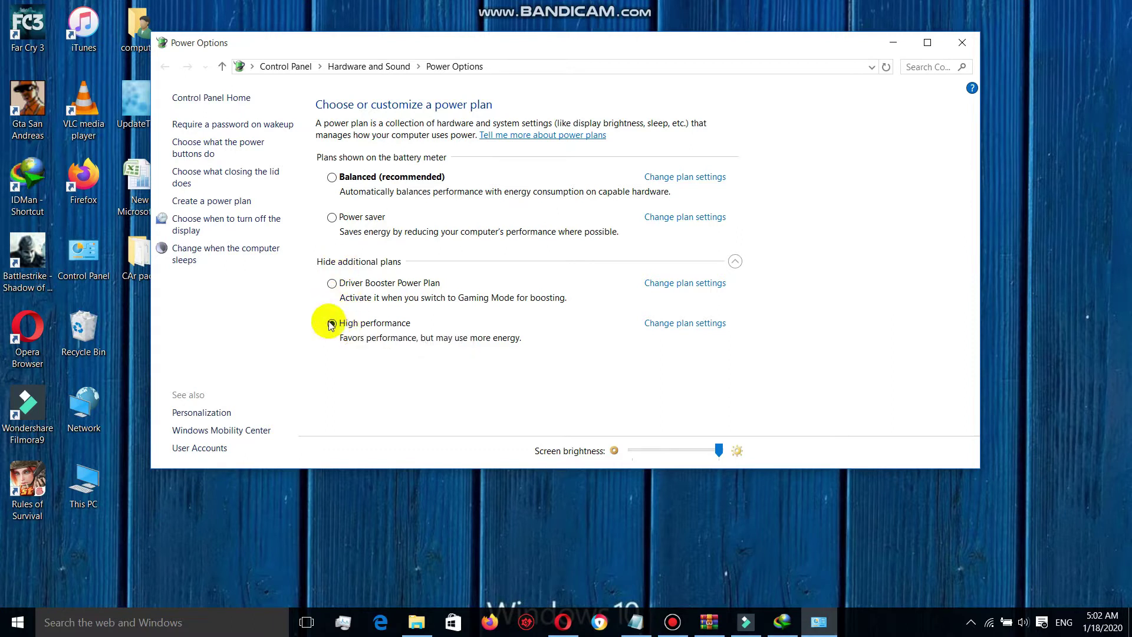
click(952, 44)
right_click(501, 45)
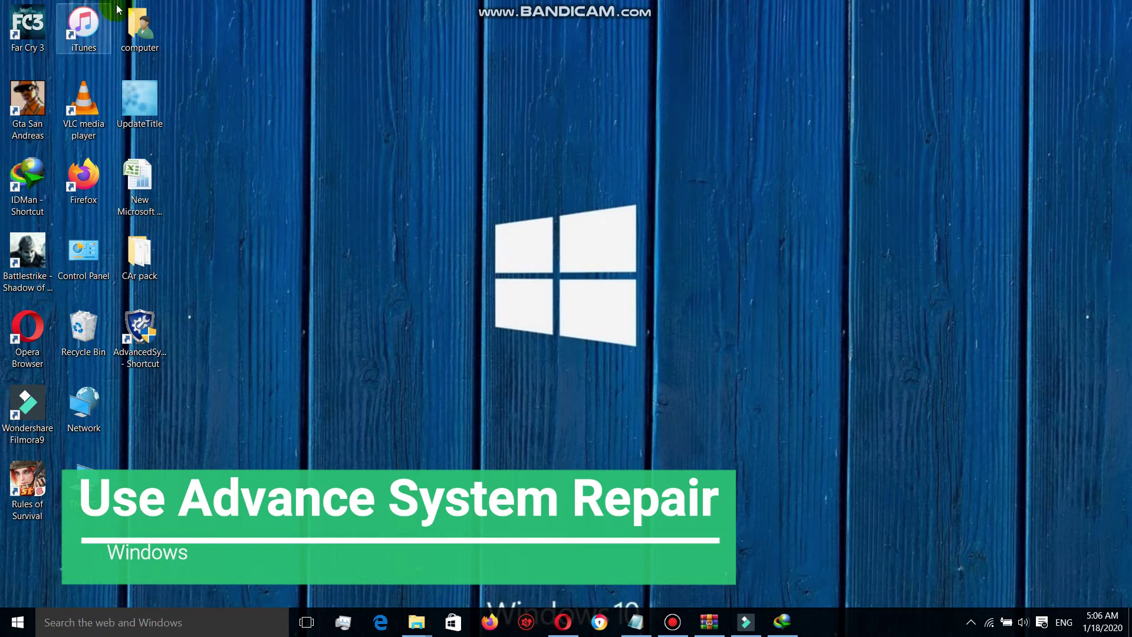
Move the AdvancedSystemRepairPro shortcut directly below UpdateTitle on the desktop and open the program
right_click(156, 338)
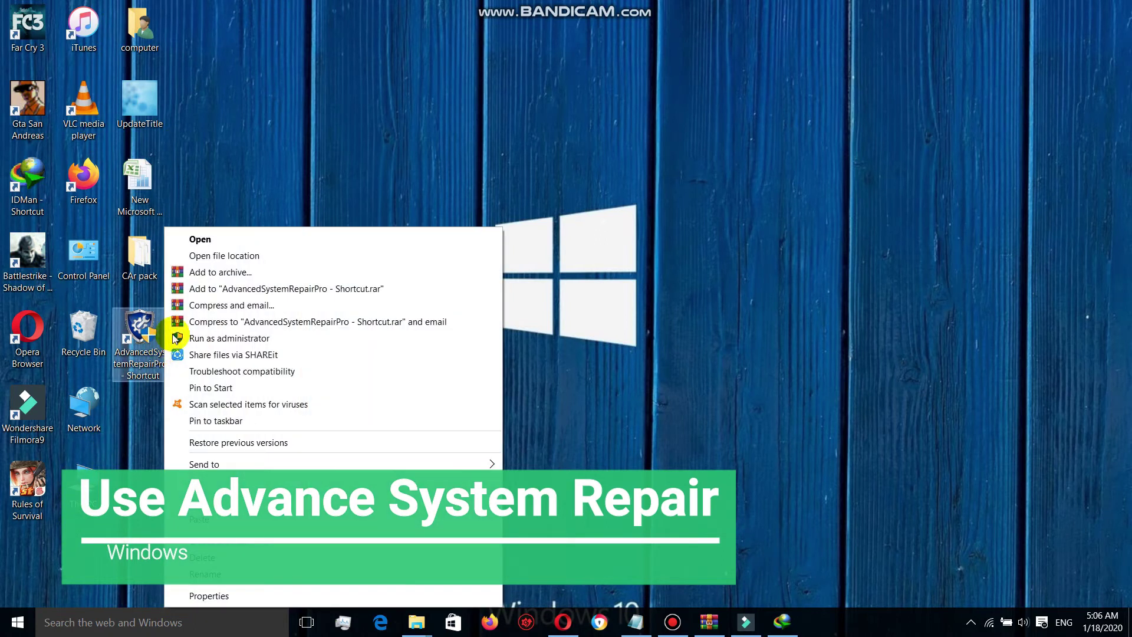
click(111, 322)
drag(140, 330, 153, 204)
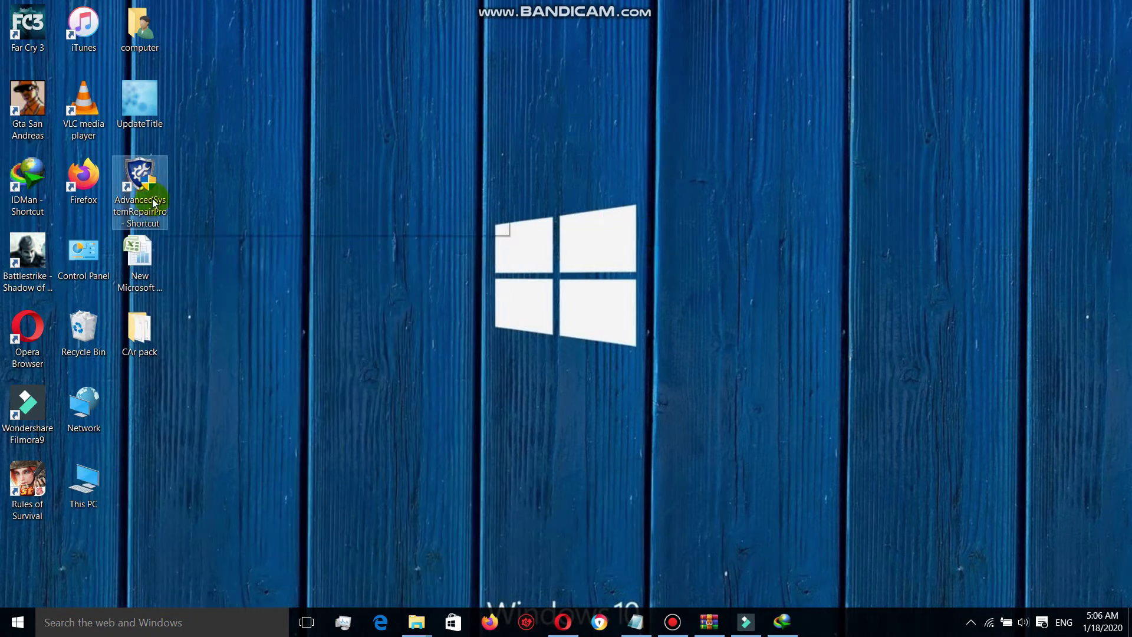
right_click(154, 203)
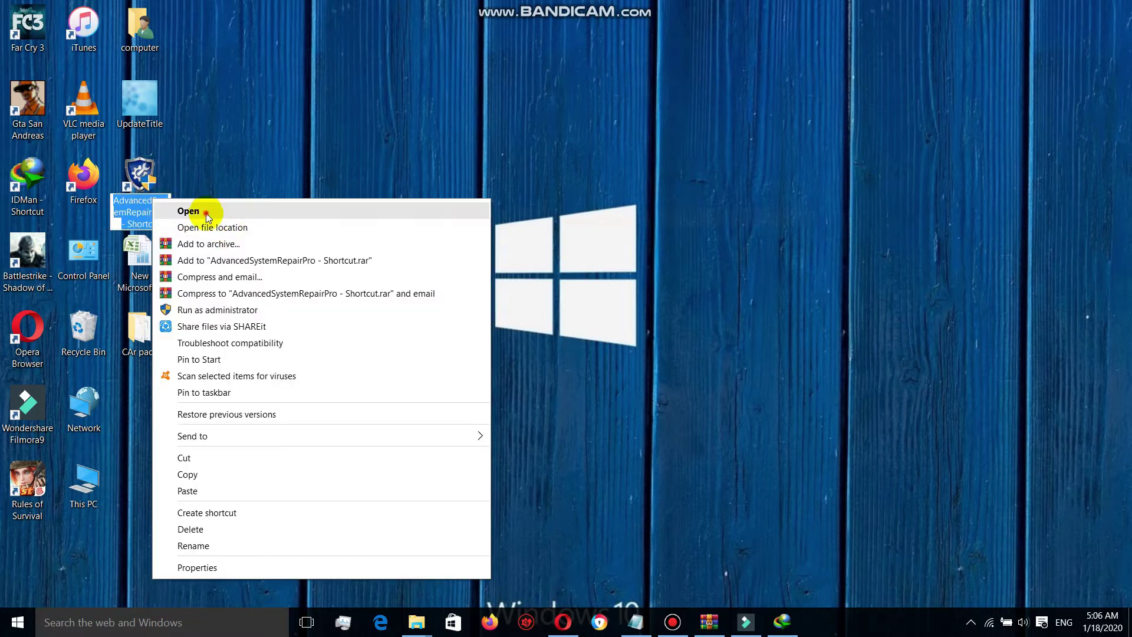
key(m)
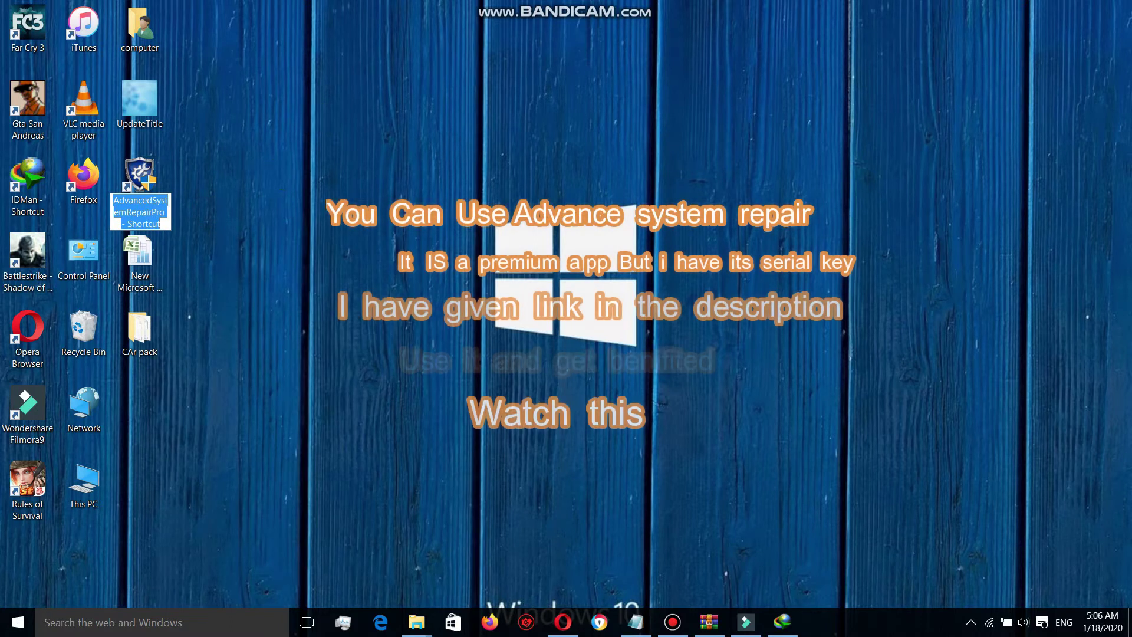
click(644, 336)
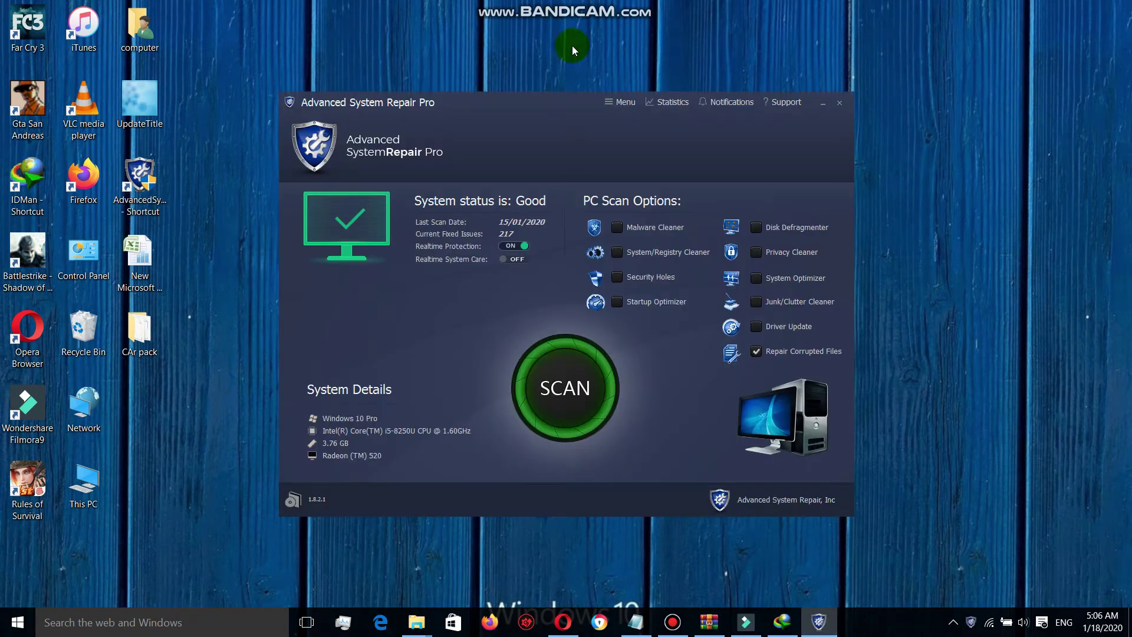
Enable all remaining PC scan options, from Malware Cleaner and System/Registry Cleaner to Junk/Clutter Cleaner and Driver Update
drag(541, 92, 550, 26)
click(625, 161)
click(626, 235)
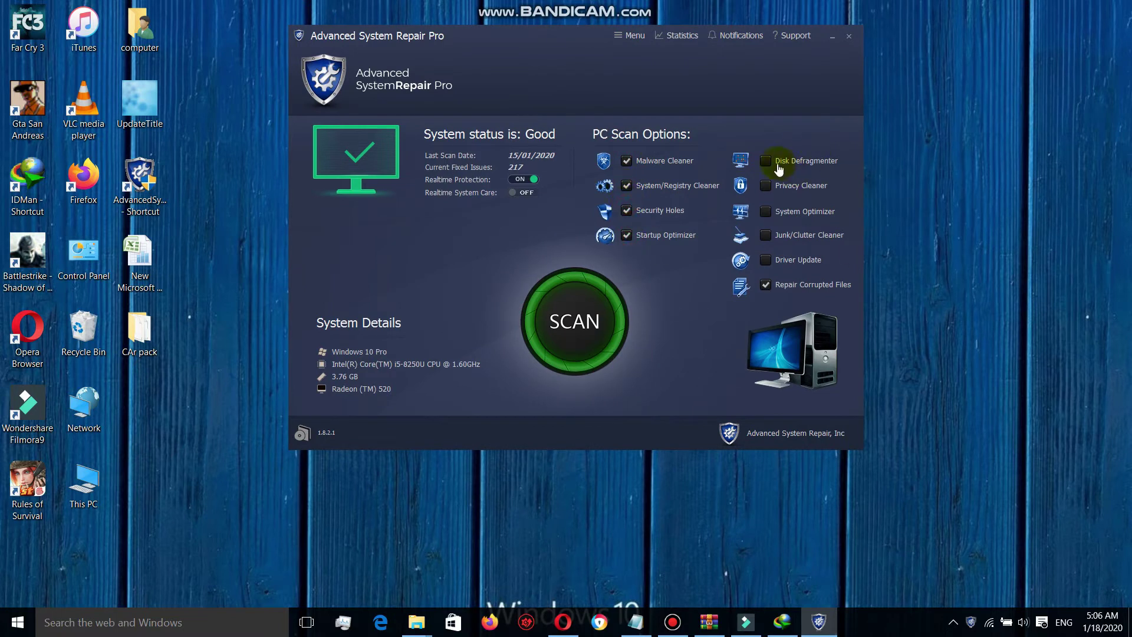
click(765, 186)
click(765, 211)
click(765, 235)
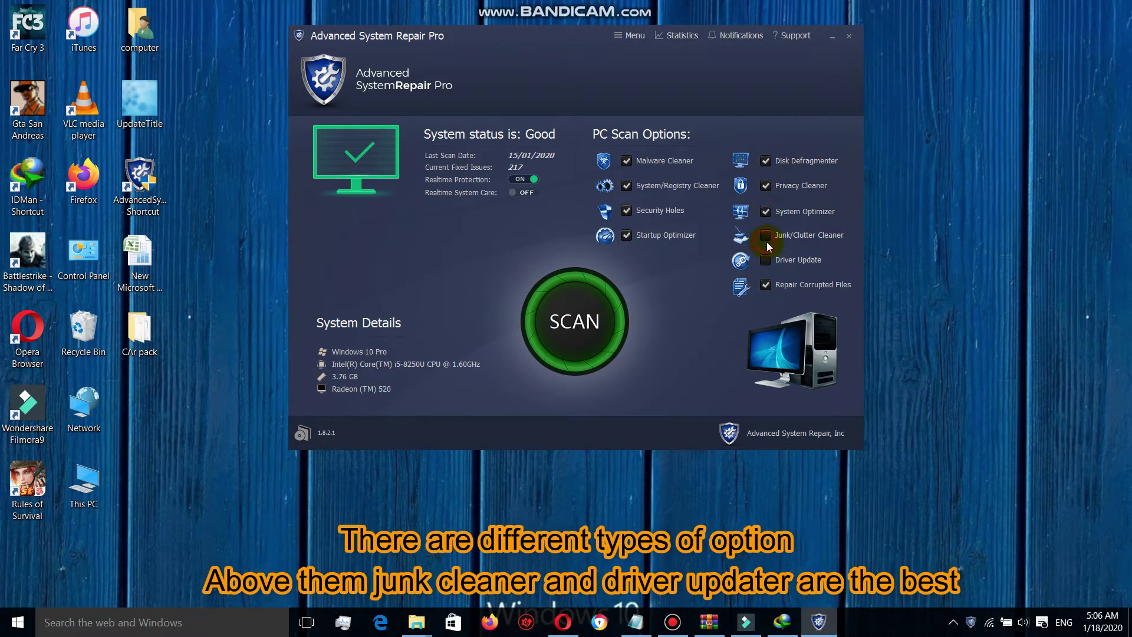
click(765, 260)
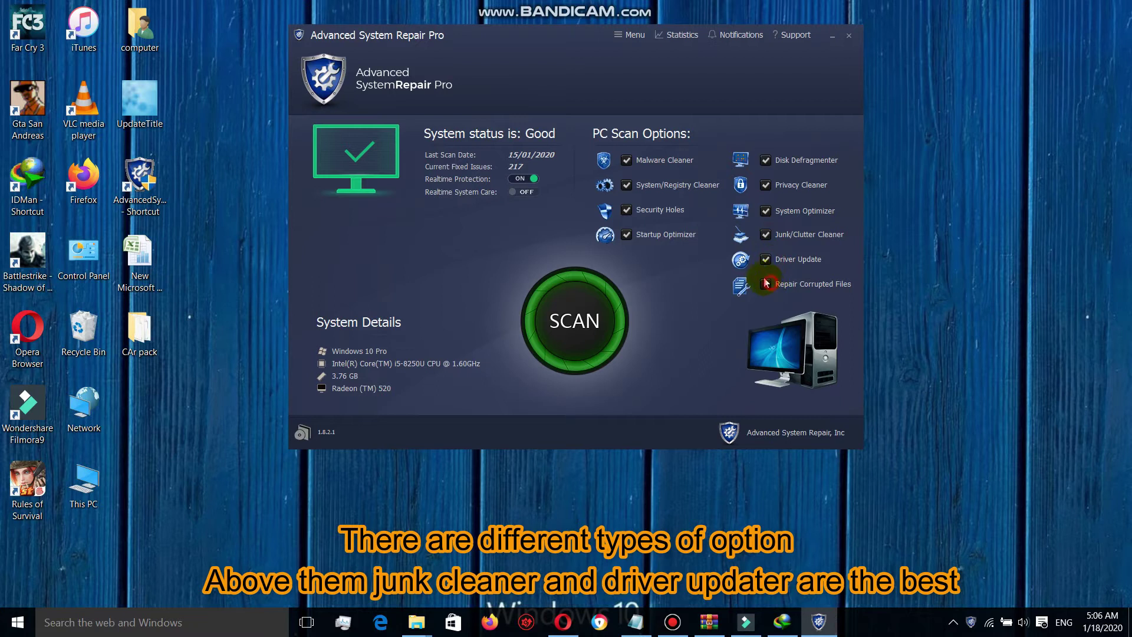
Deselect every PC scan option, including Repair Corrupted Files, Disk Defragmenter and Malware Cleaner
click(764, 217)
click(813, 124)
click(765, 184)
click(764, 160)
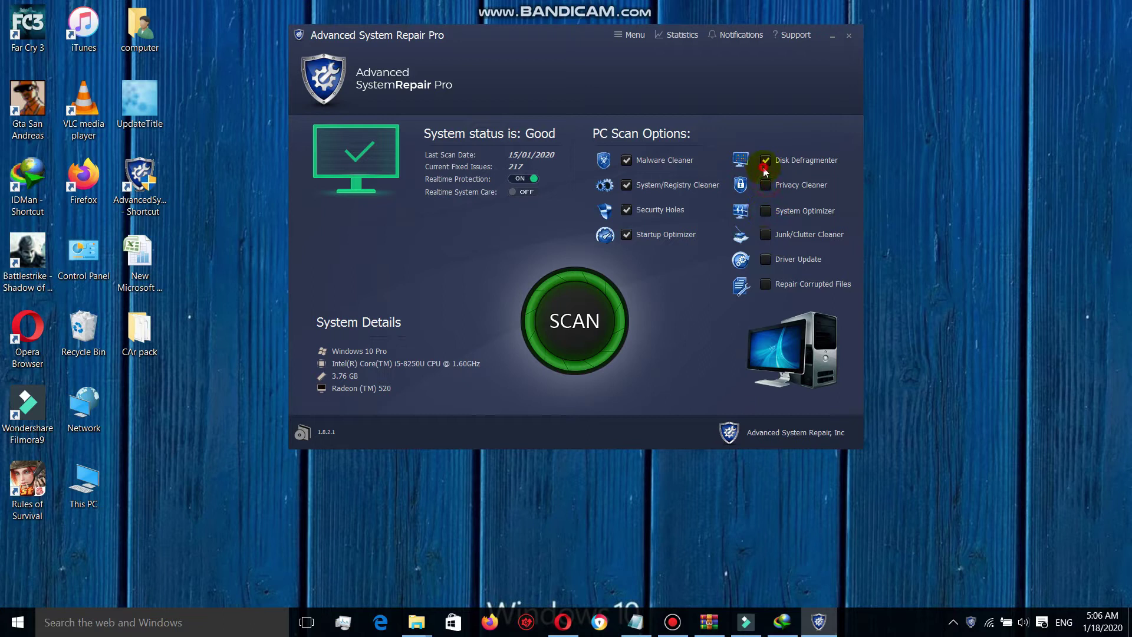
click(641, 236)
click(629, 213)
click(624, 182)
click(622, 158)
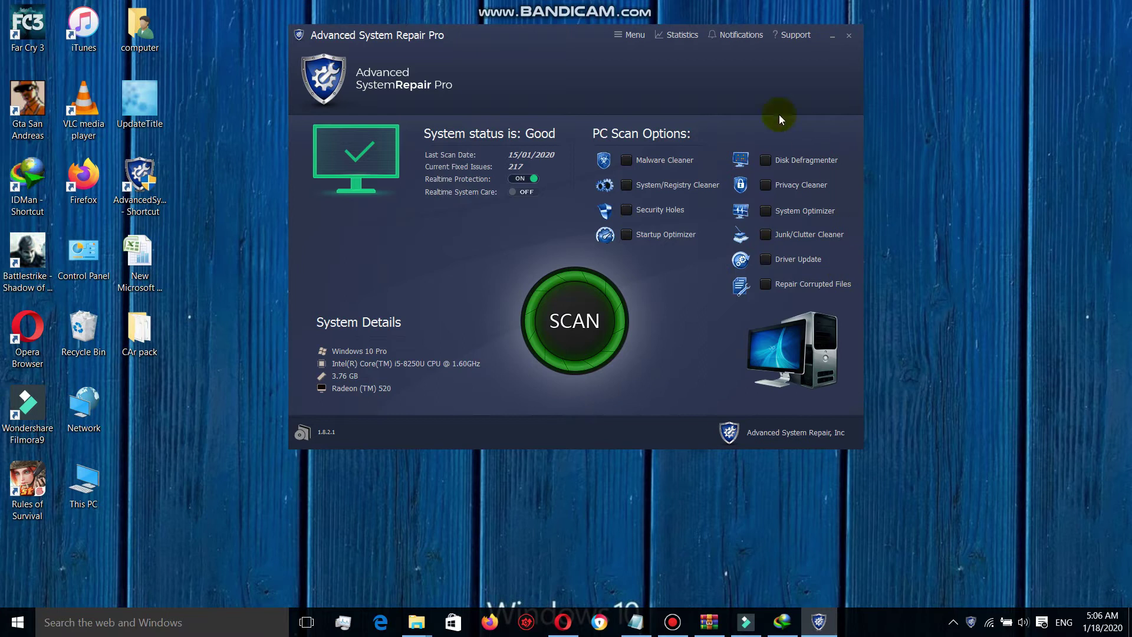
Scan the PC with only Junk/Clutter Cleaner enabled and clean the junk files it finds
click(604, 345)
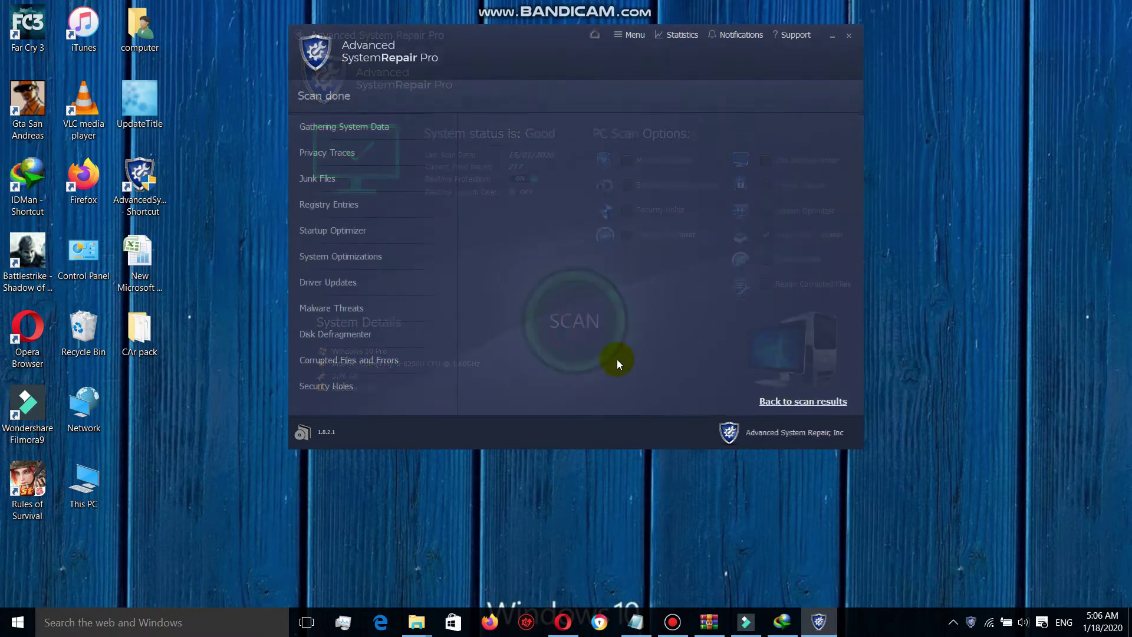
click(651, 406)
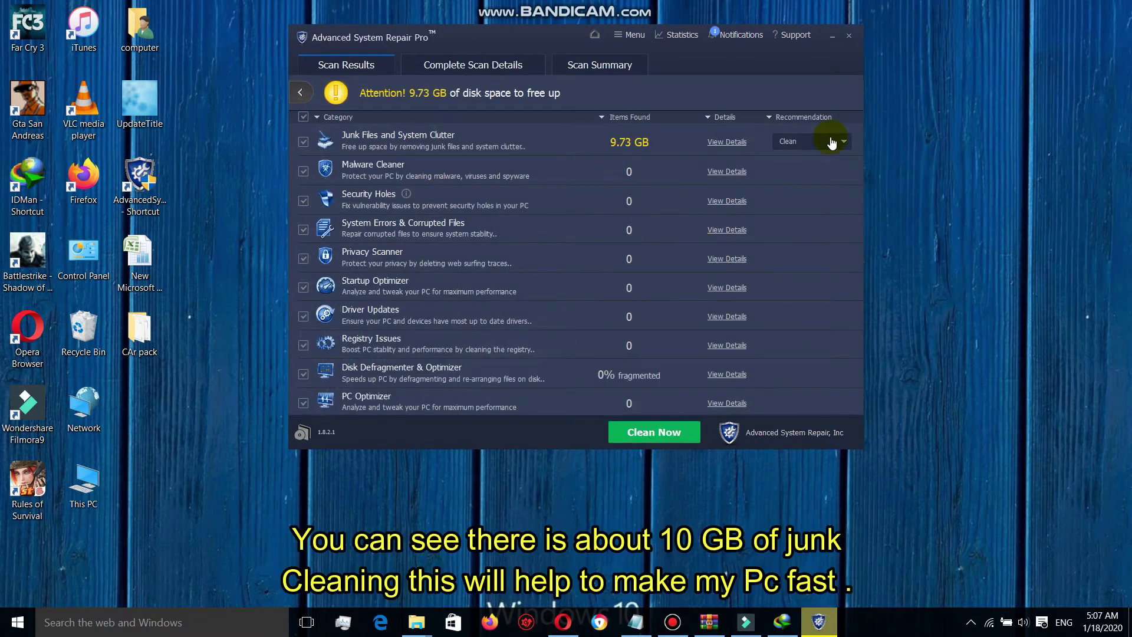
click(619, 433)
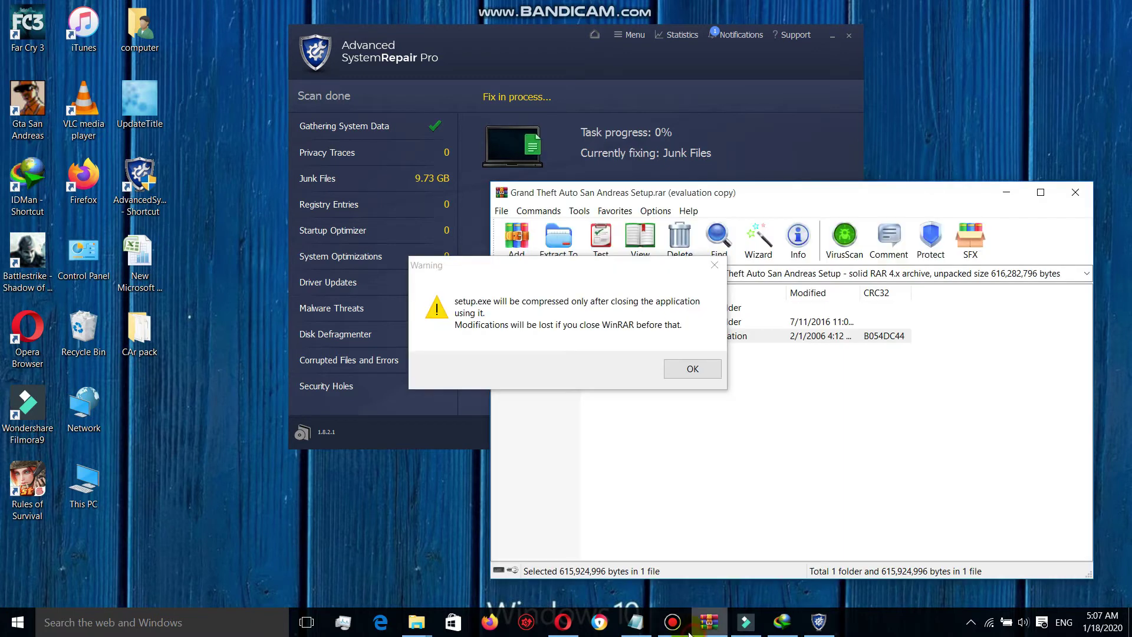
Dismiss the WinRAR warning about setup.exe and close the Grand Theft Auto San Andreas Setup.rar archive
click(672, 622)
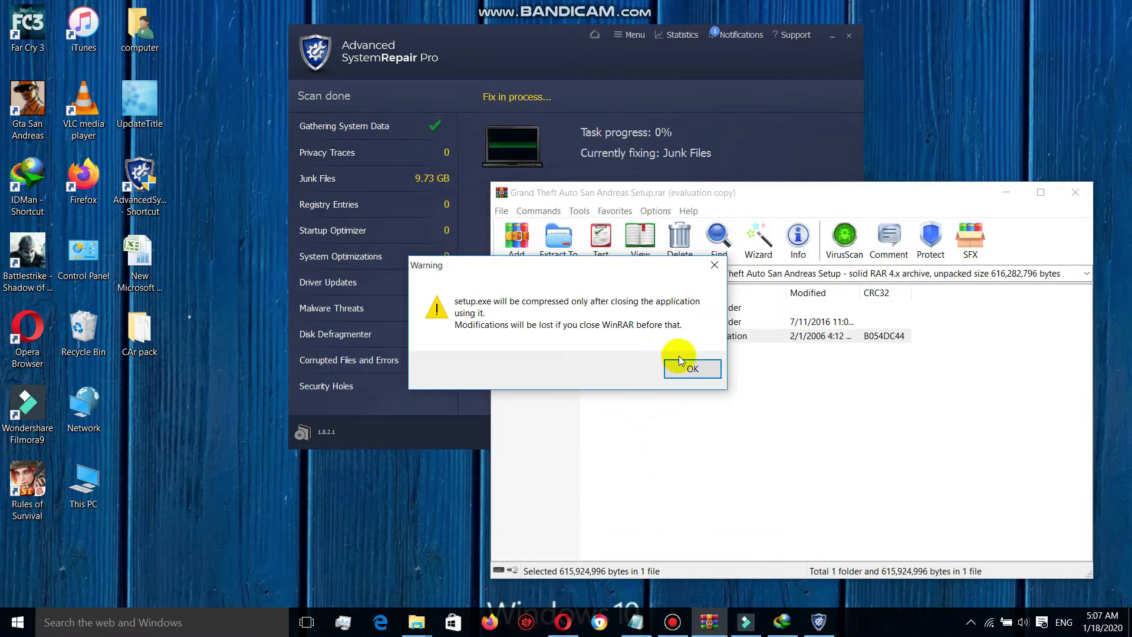
click(681, 366)
click(1074, 193)
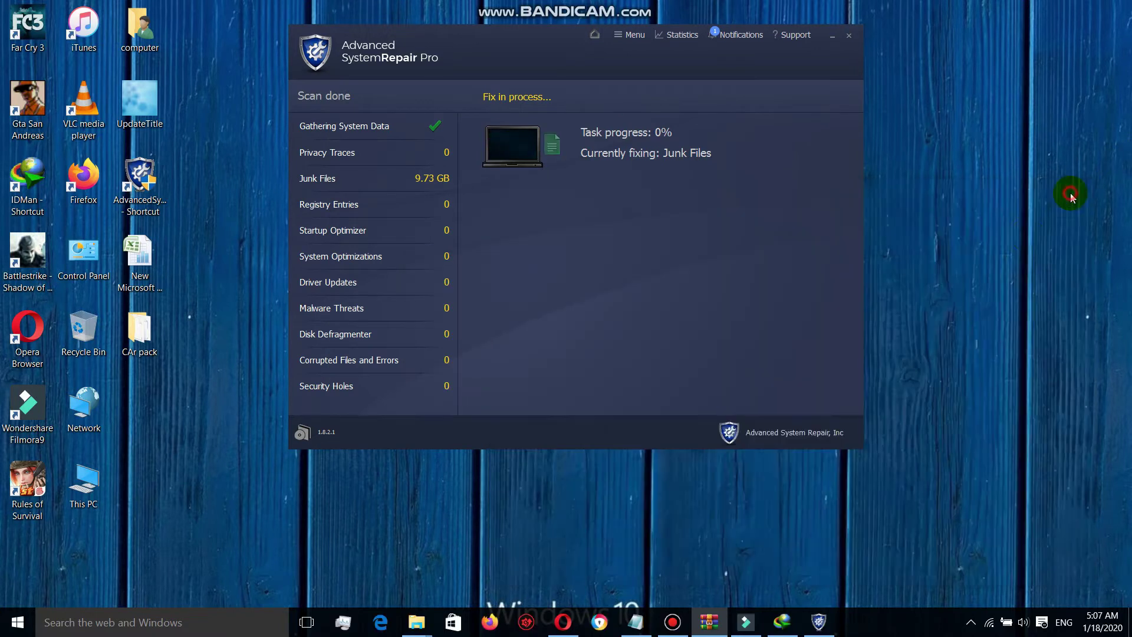
click(672, 622)
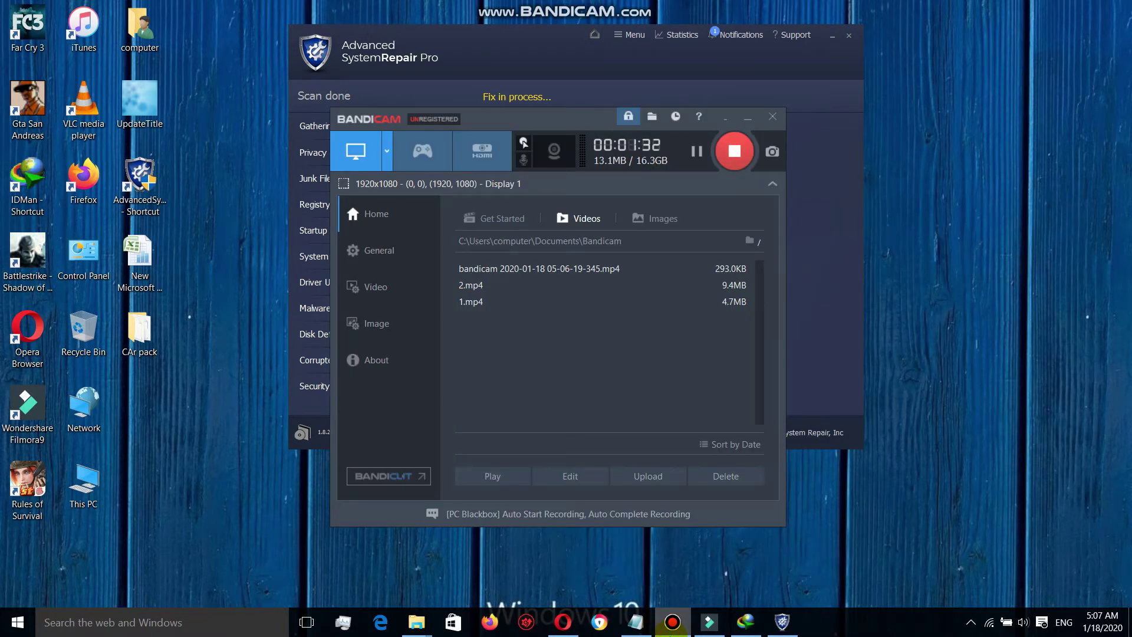
click(672, 622)
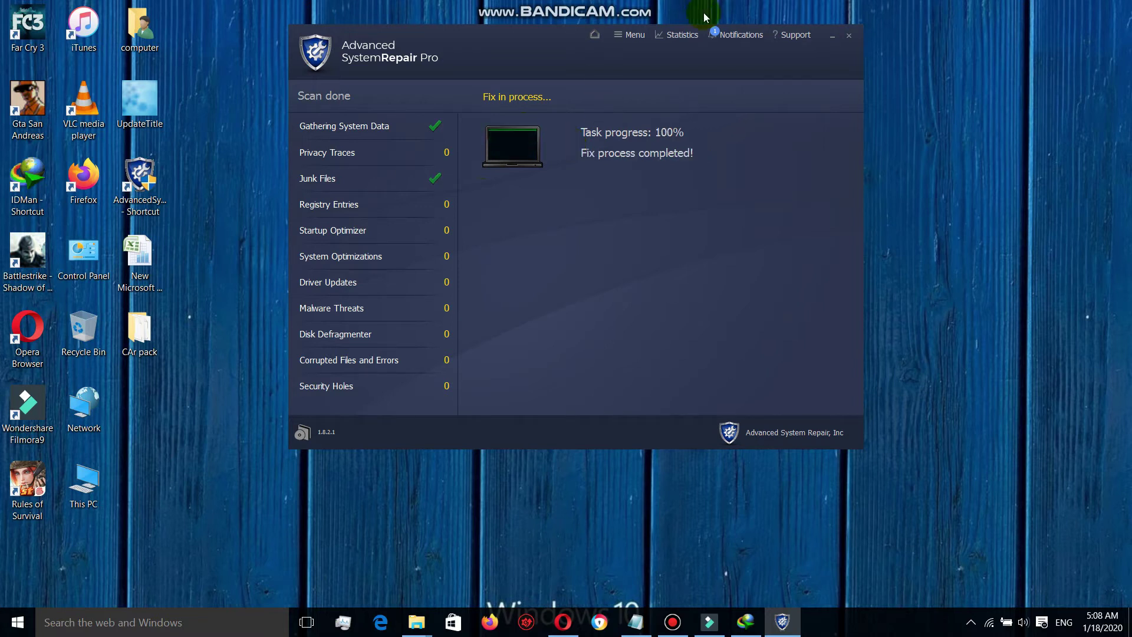
Dismiss the Premium upgrade offer and close Advanced System Repair Pro
drag(430, 39, 382, 45)
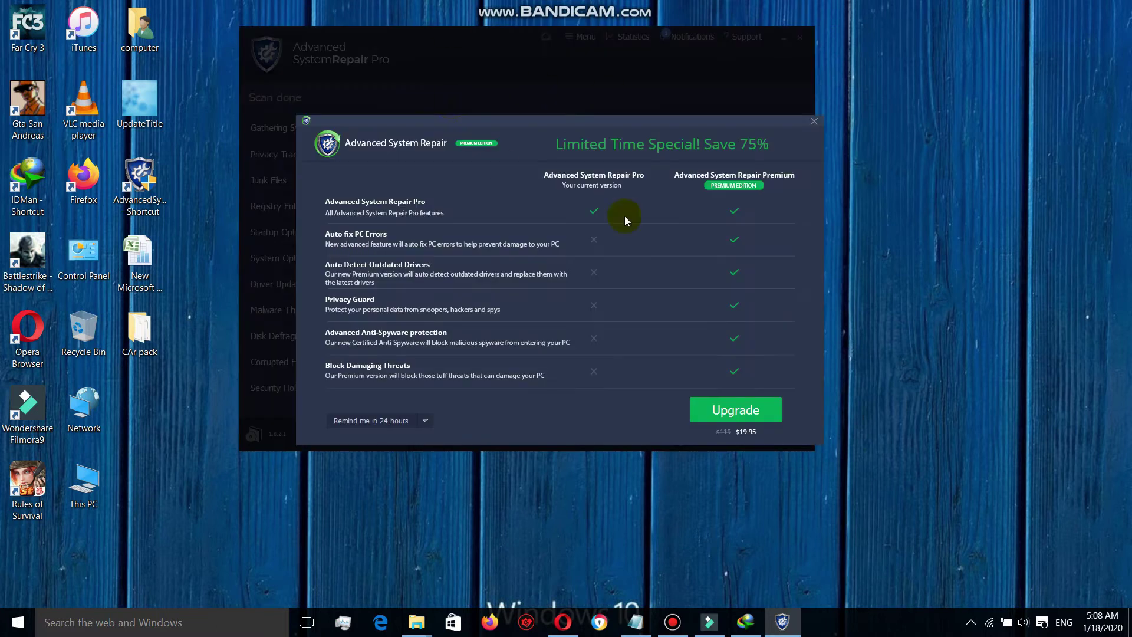
click(805, 119)
click(798, 40)
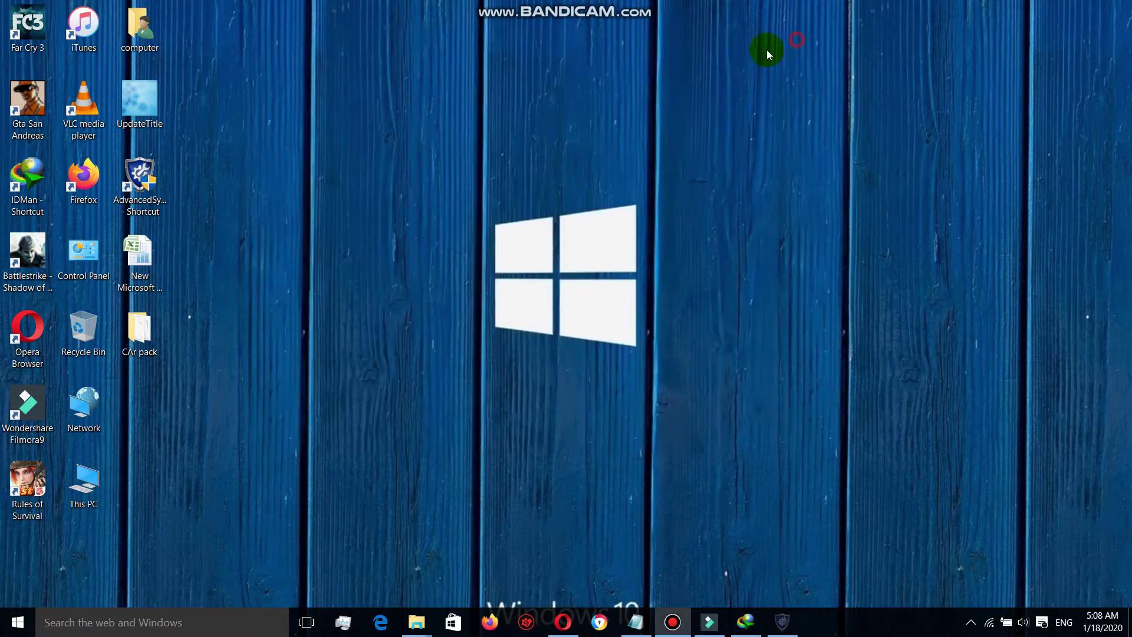
Refresh the desktop
right_click(525, 153)
click(558, 217)
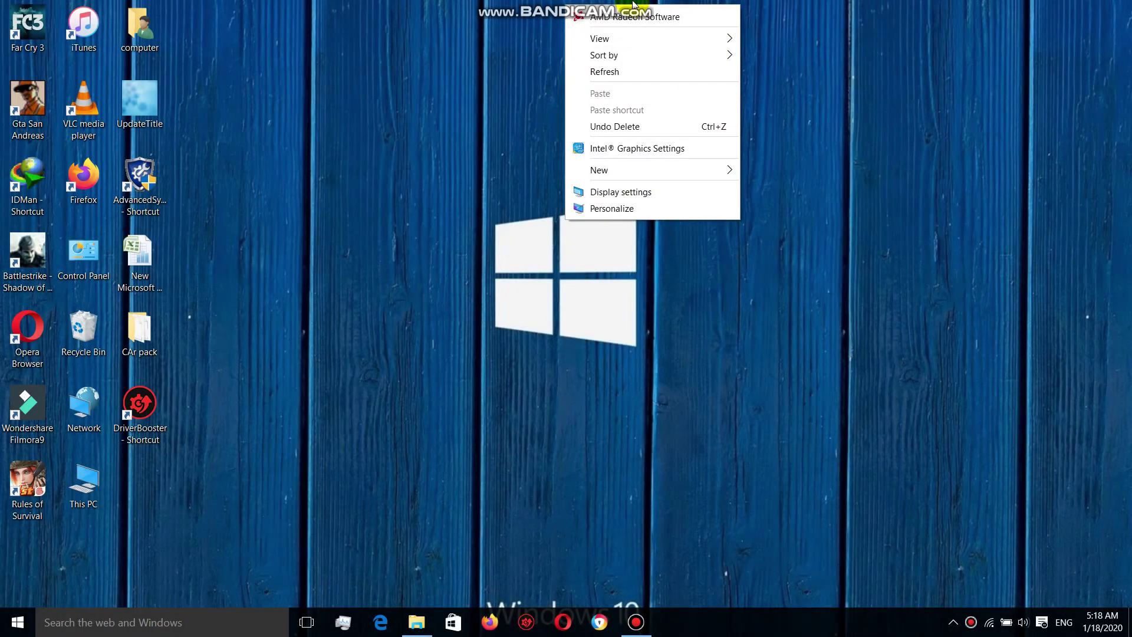
click(632, 69)
Move the DriverBooster shortcut below the AdvancedSystemRepairPro shortcut and open Driver Booster
drag(152, 406, 258, 268)
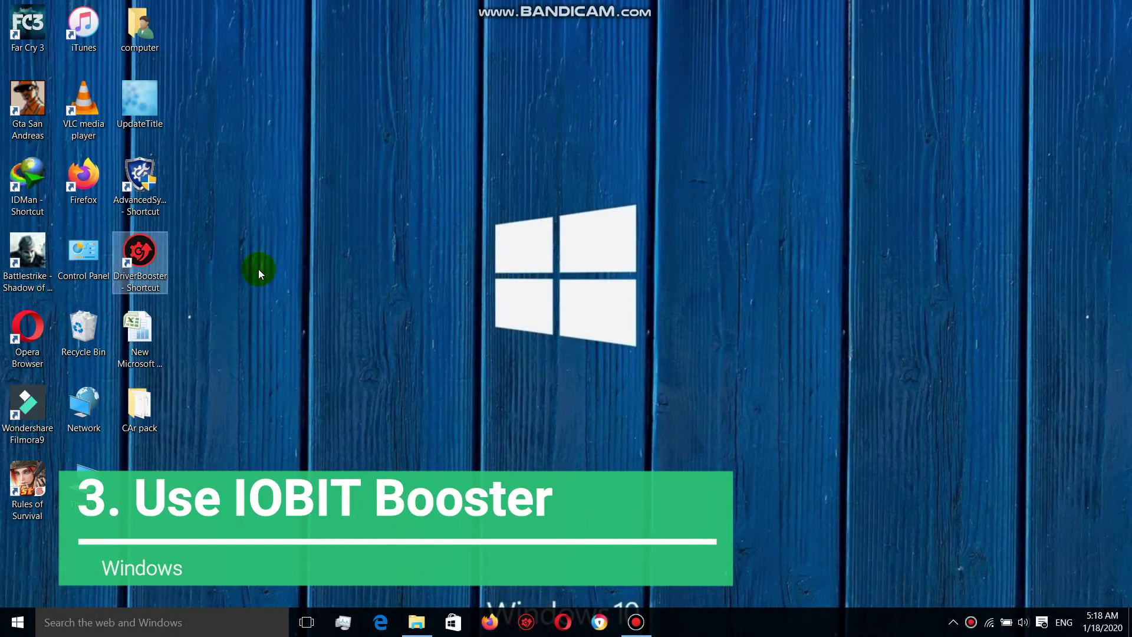
right_click(140, 244)
click(177, 256)
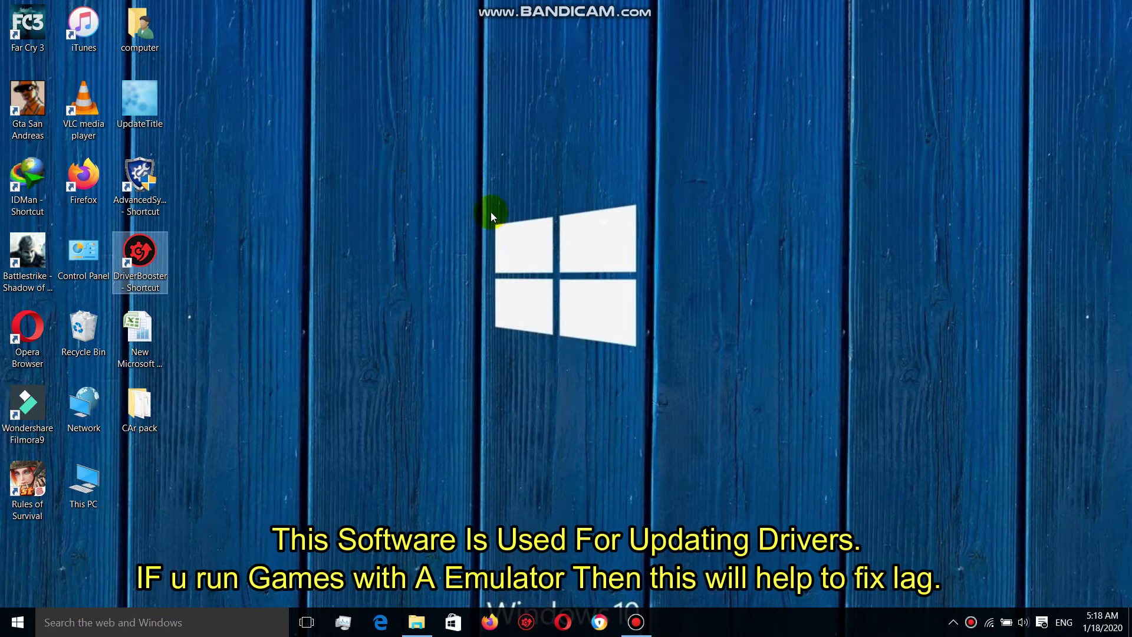
drag(492, 214, 678, 312)
mouse_move(678, 183)
mouse_down()
mouse_move(396, 453)
mouse_move(578, 412)
mouse_move(493, 413)
mouse_move(475, 613)
mouse_move(430, 112)
mouse_move(623, 341)
mouse_up()
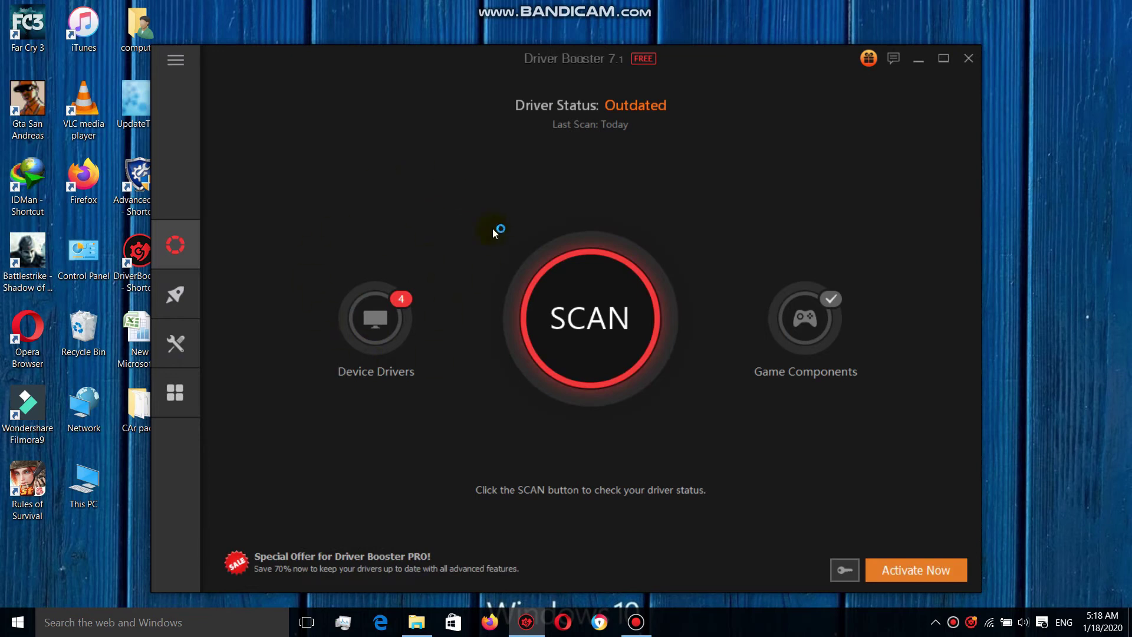
Scan for outdated drivers and update the Realtek PCIe FE Family Controller network adapter driver
click(596, 337)
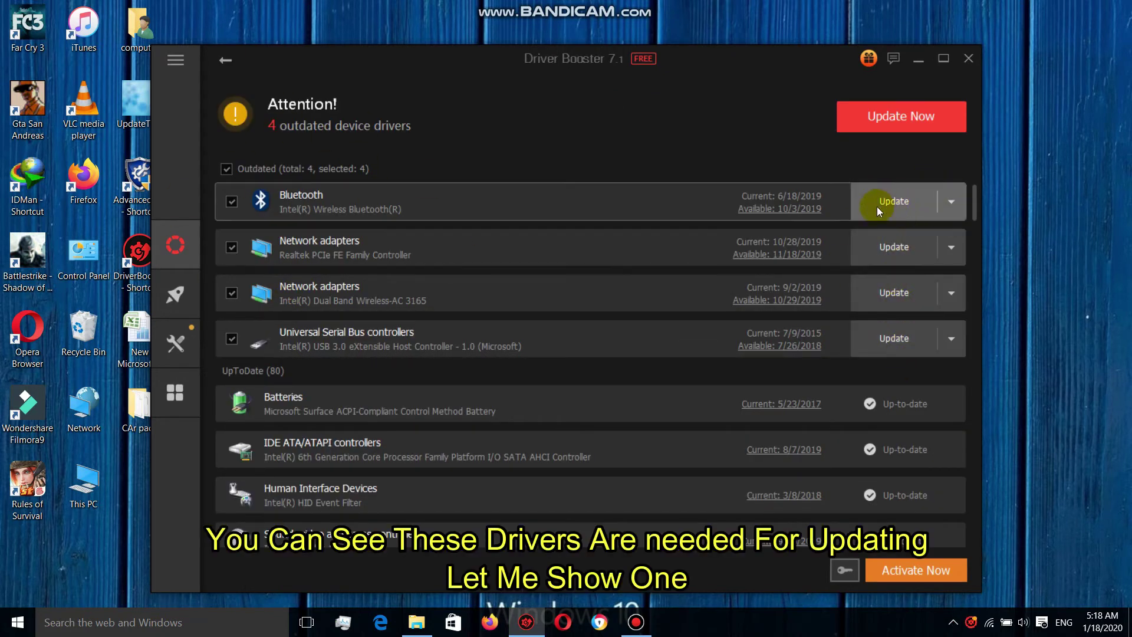
click(949, 201)
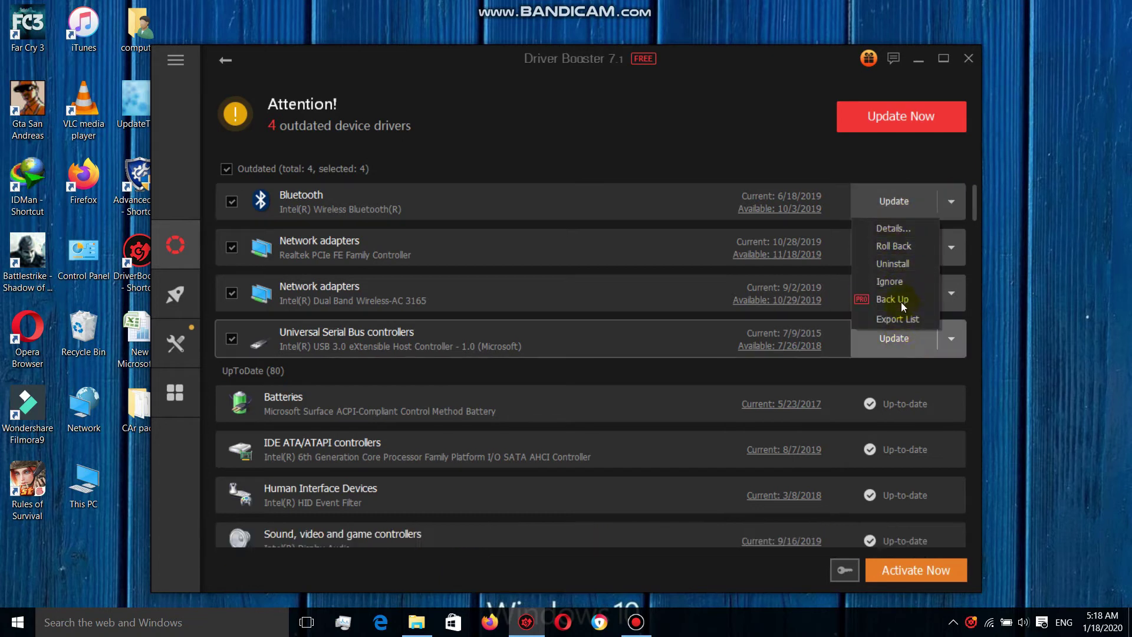
click(769, 381)
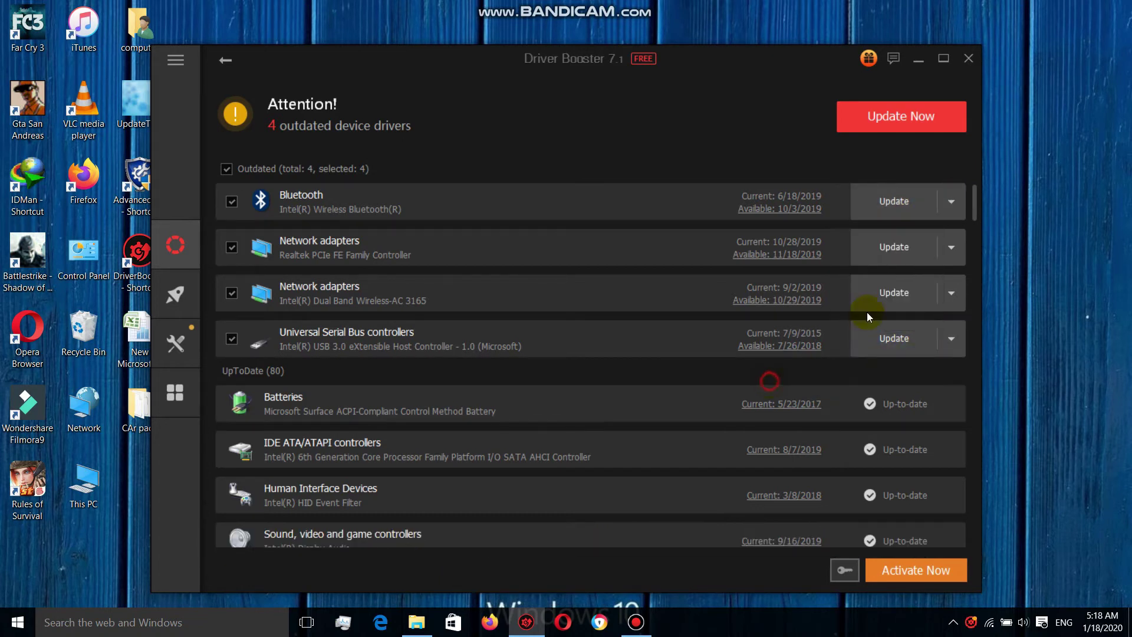
click(932, 247)
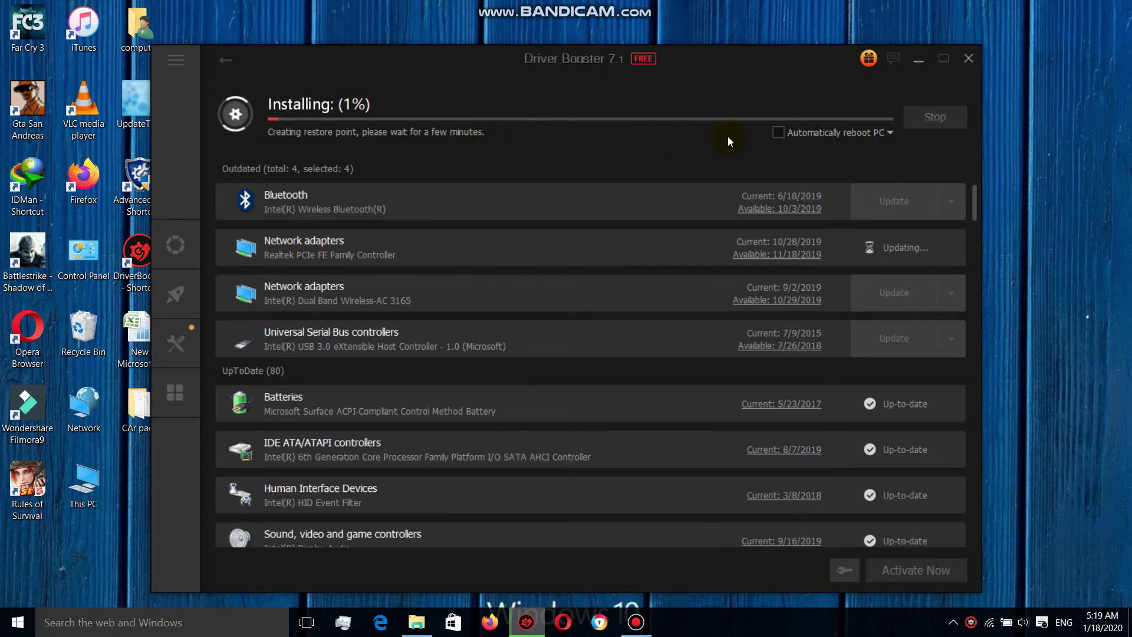
click(646, 94)
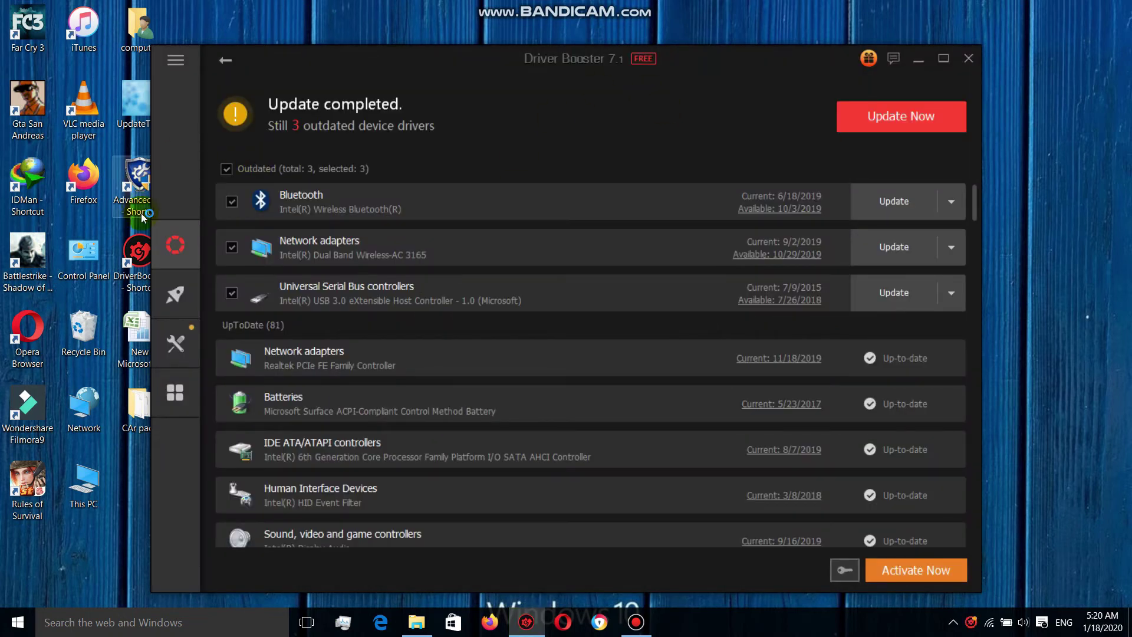
Start the System Optimize check in Driver Booster and review the Game Boost details
click(176, 294)
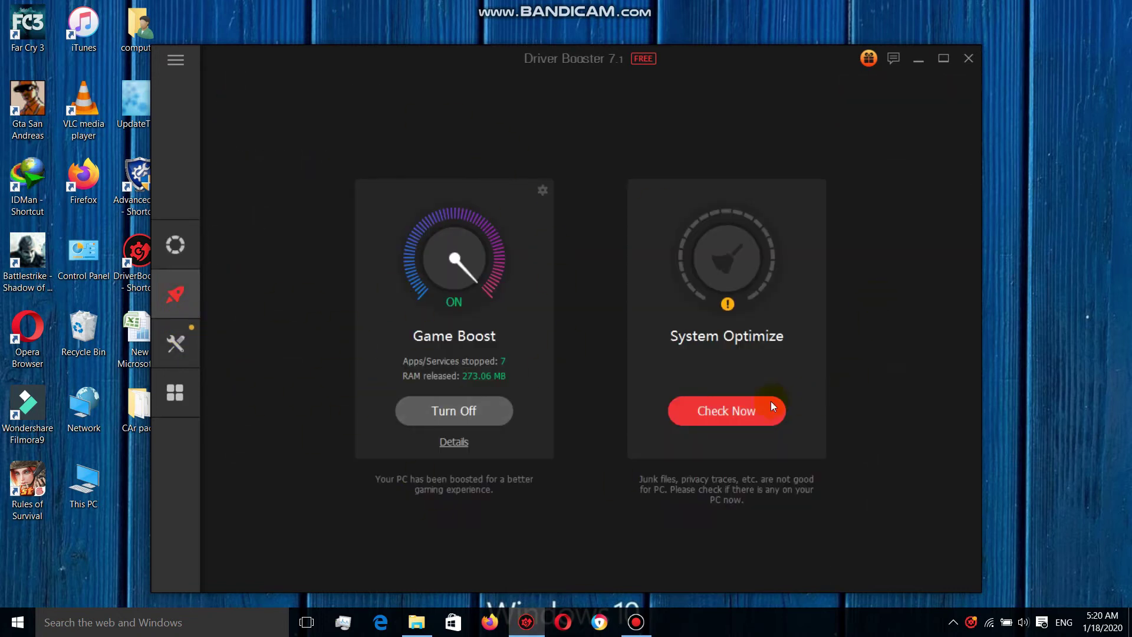
click(700, 405)
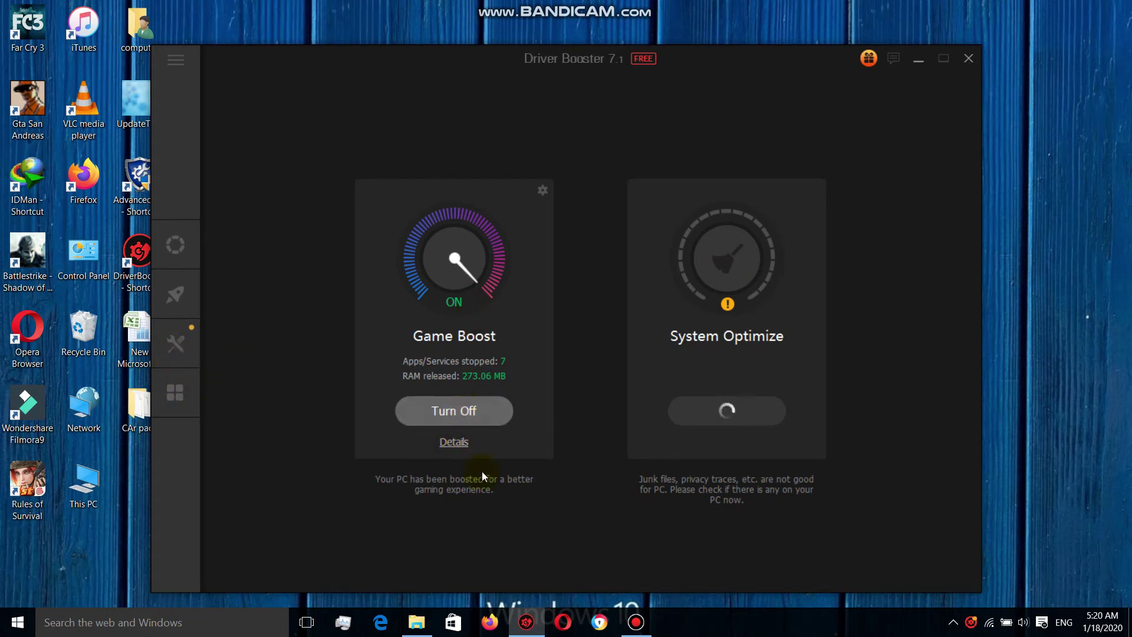
click(455, 444)
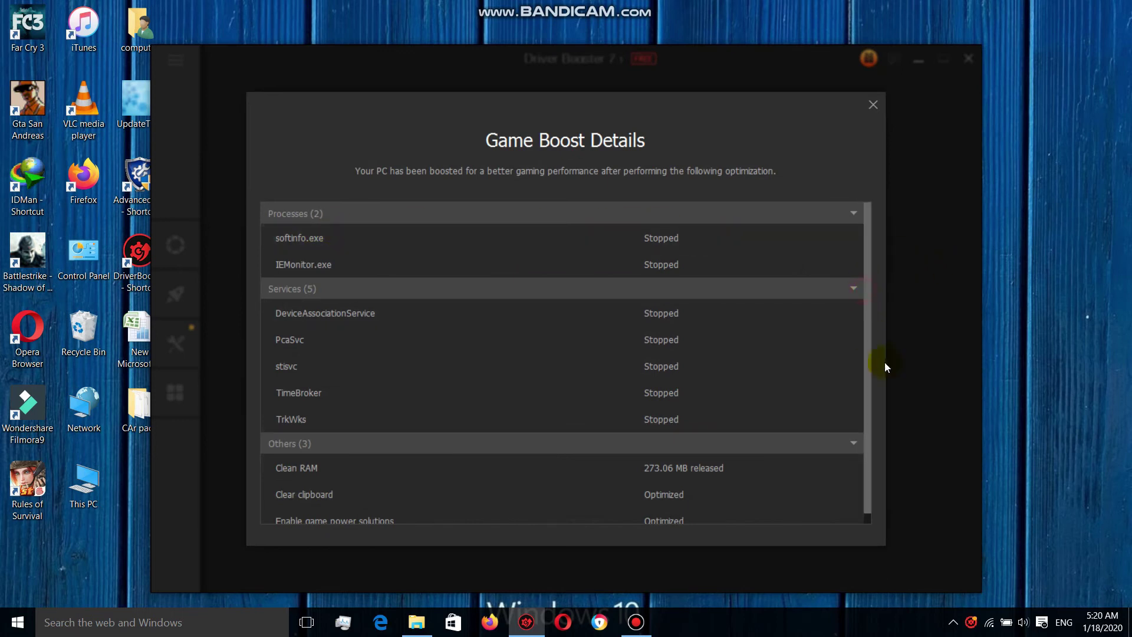
scroll(869, 372, down, 1)
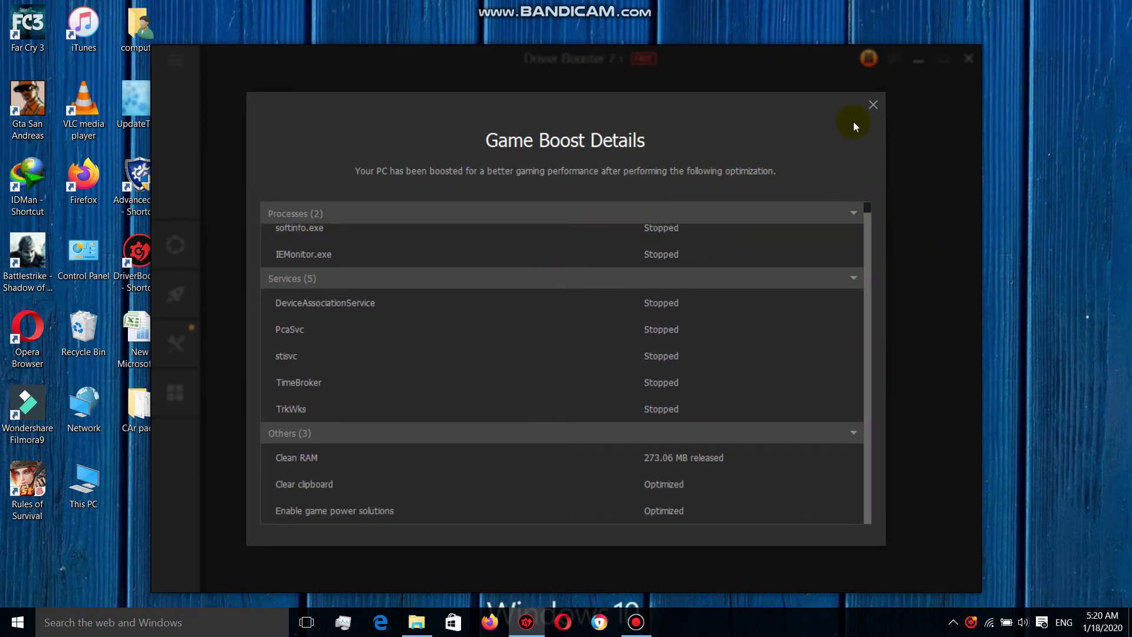
click(873, 104)
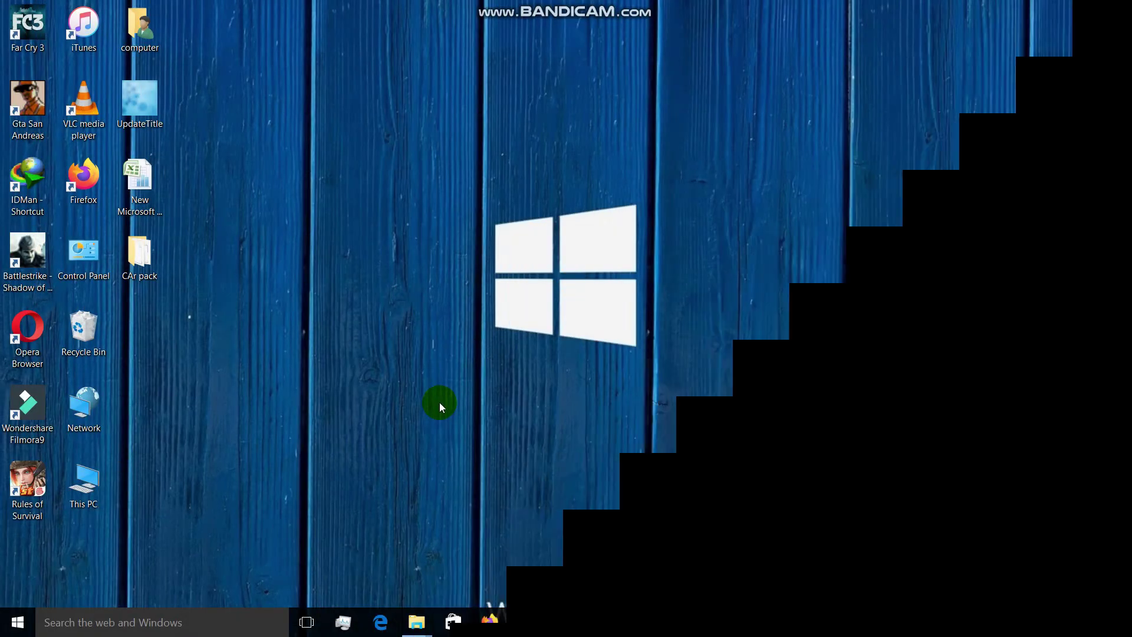
Open the Windows Temp folder with the Run command temp
key(super+r)
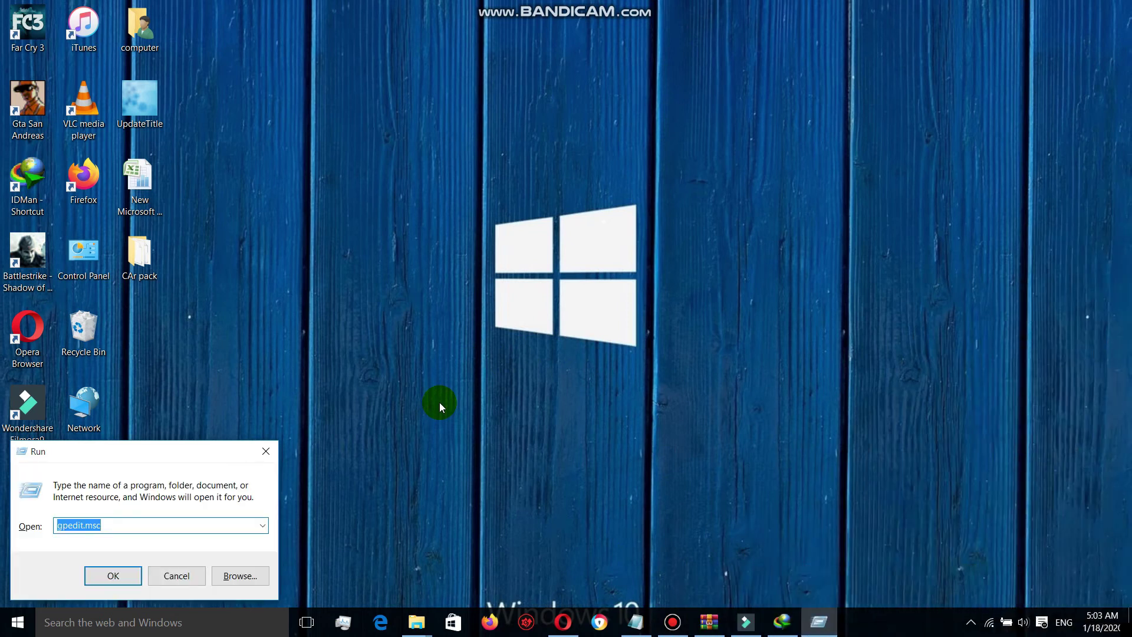
text(t)
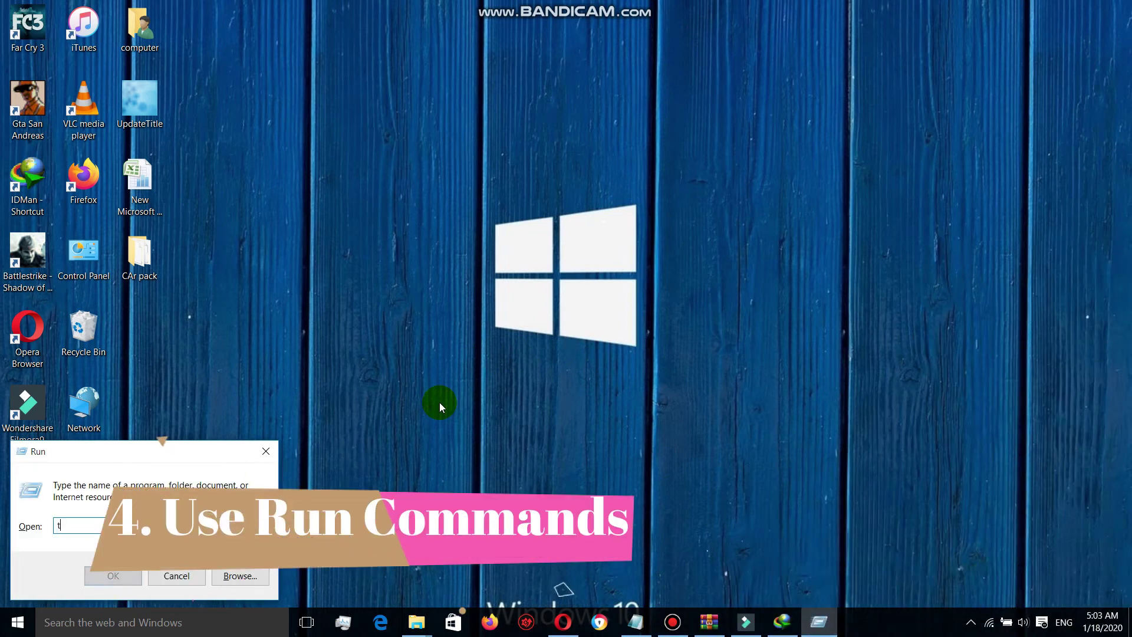
text(emp)
key(Return)
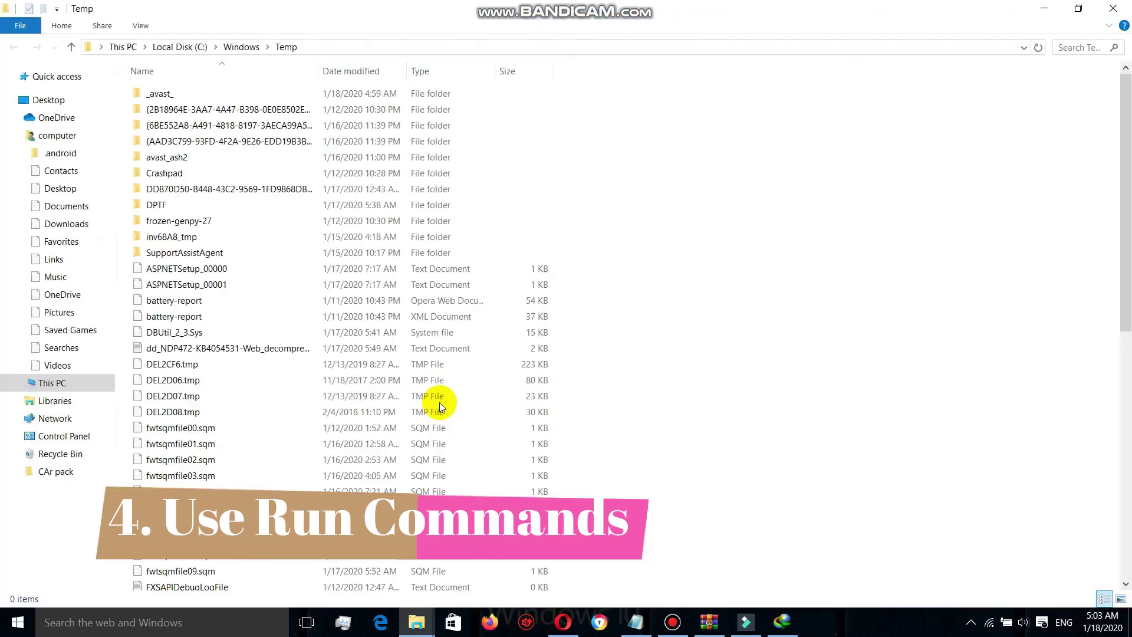
Delete all items in the Windows Temp folder, skipping those that cannot be removed, and return to the desktop
click(439, 402)
key(ctrl+a)
right_click(436, 389)
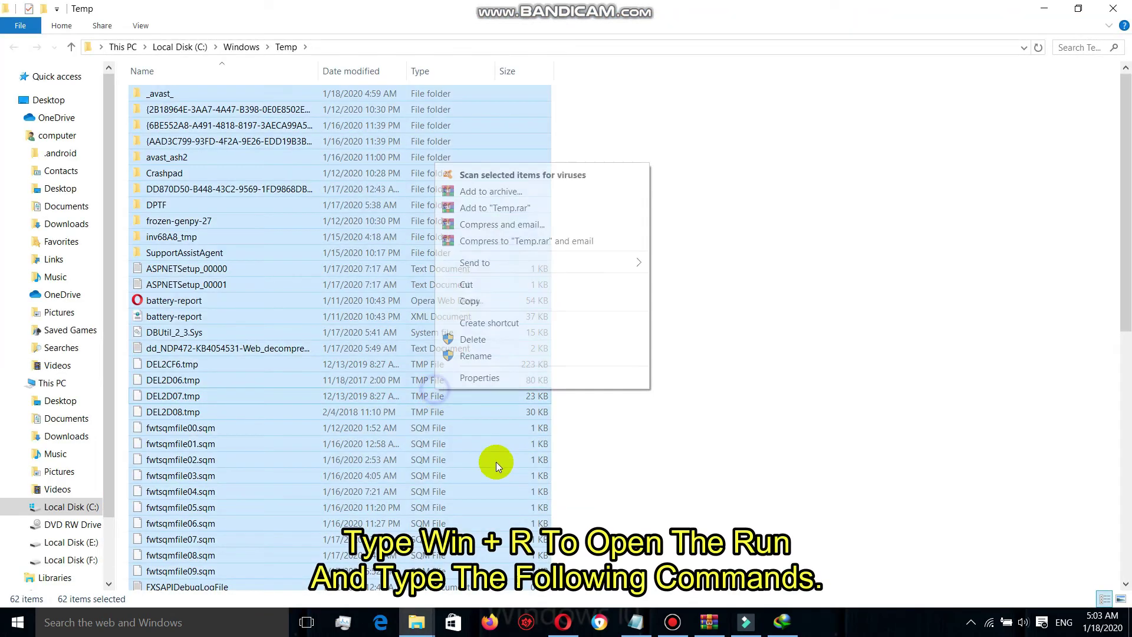
click(469, 340)
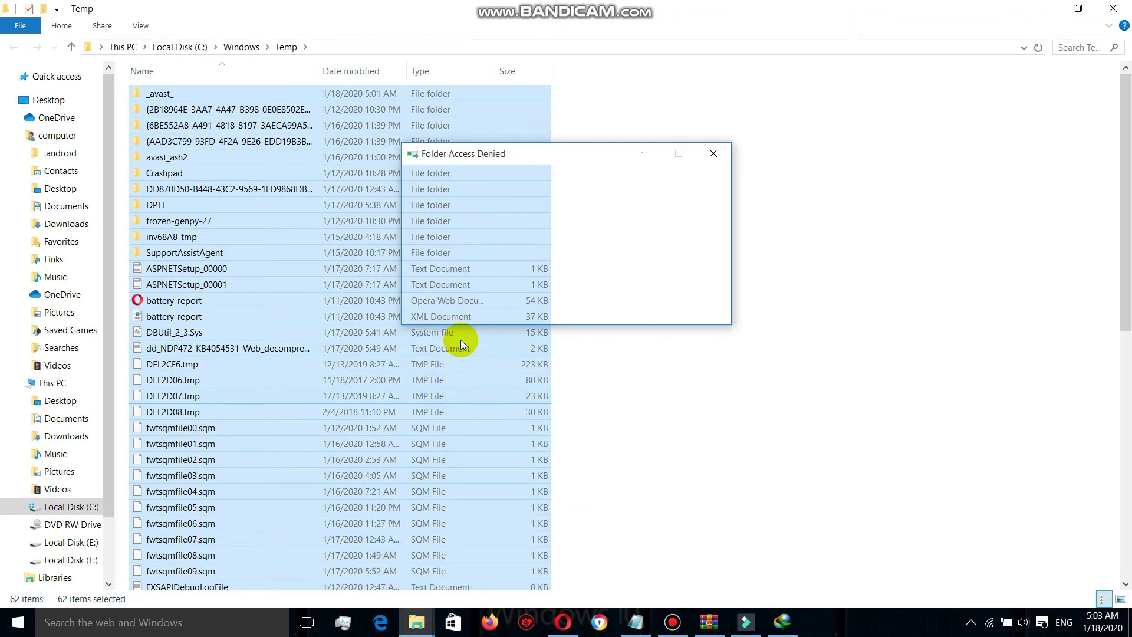
click(545, 277)
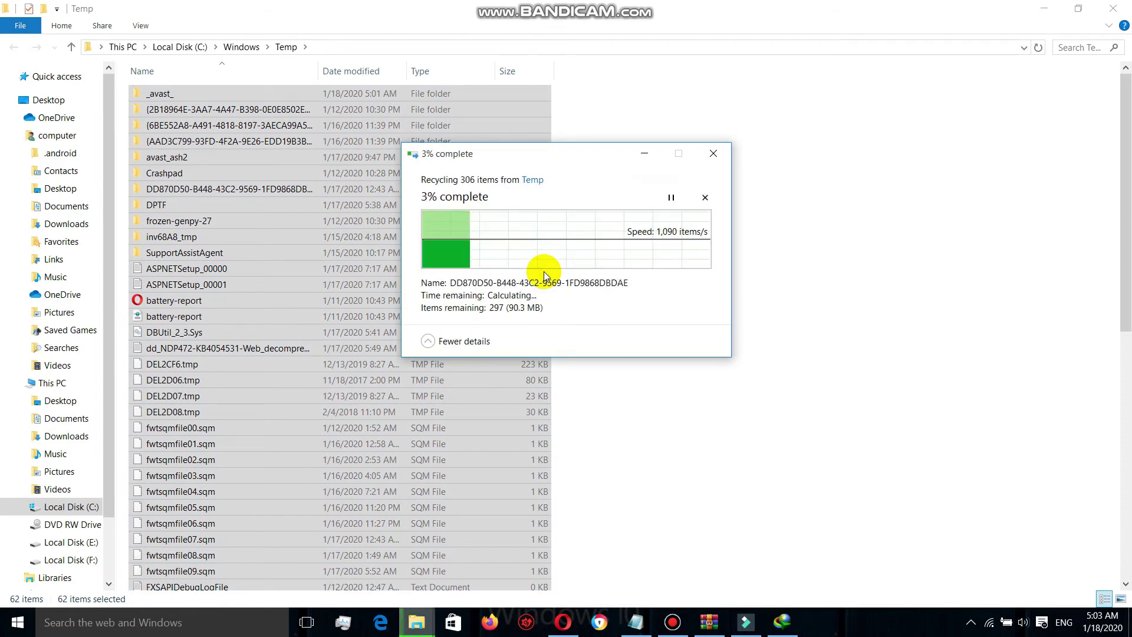
click(513, 286)
click(619, 308)
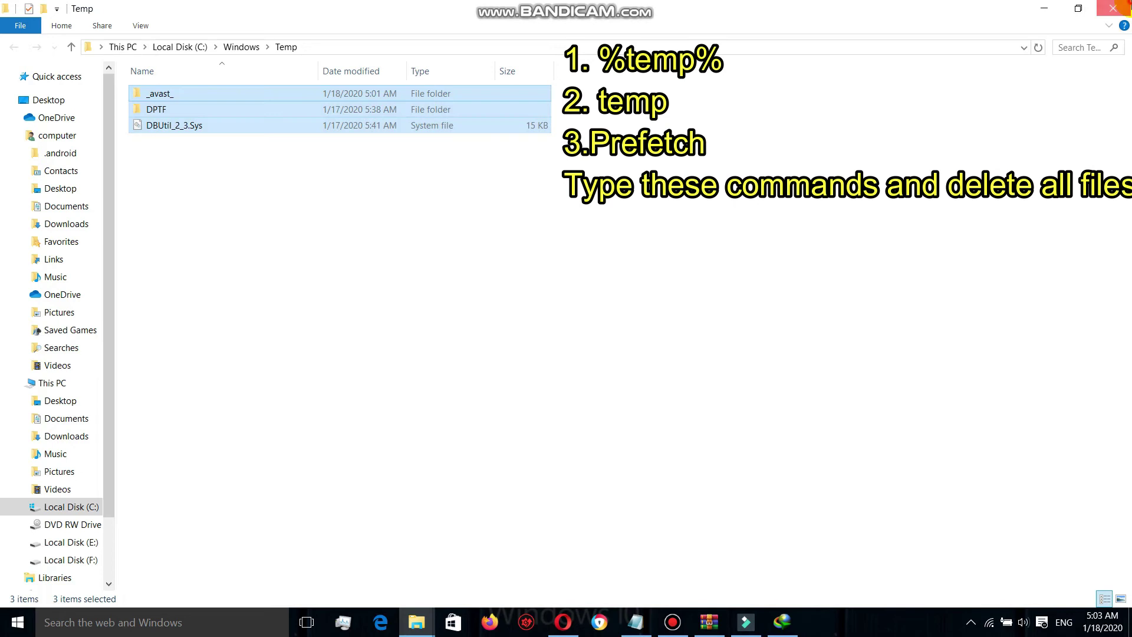
key(super+d)
Open the user profile's Temp folder with the Run command %temp%
key(super+r)
key(BackSpace)
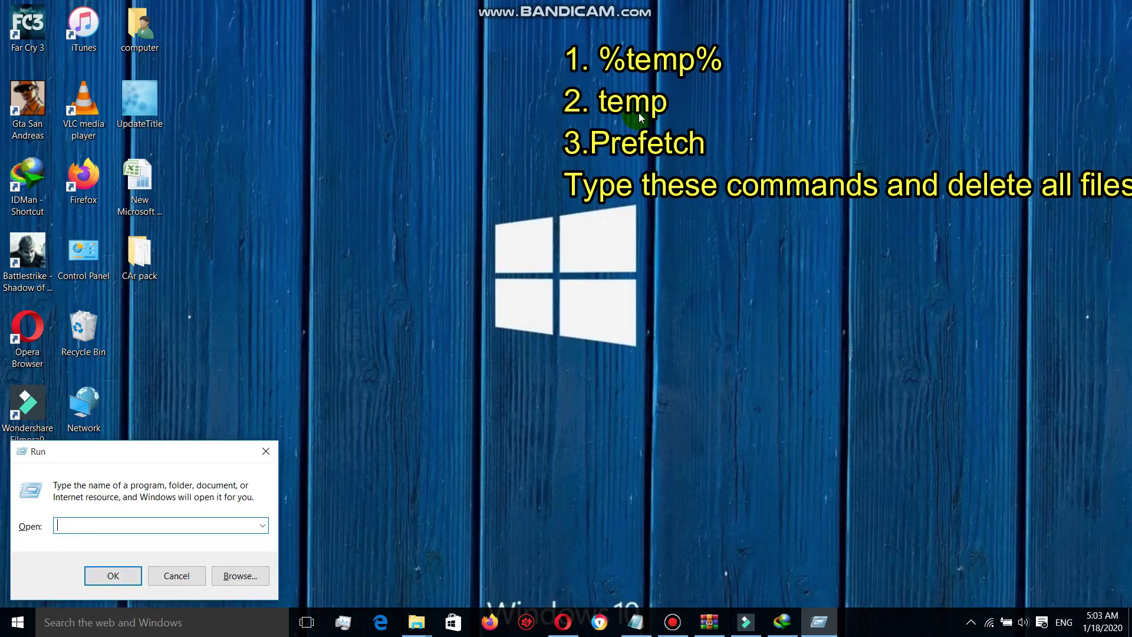
text(%tem)
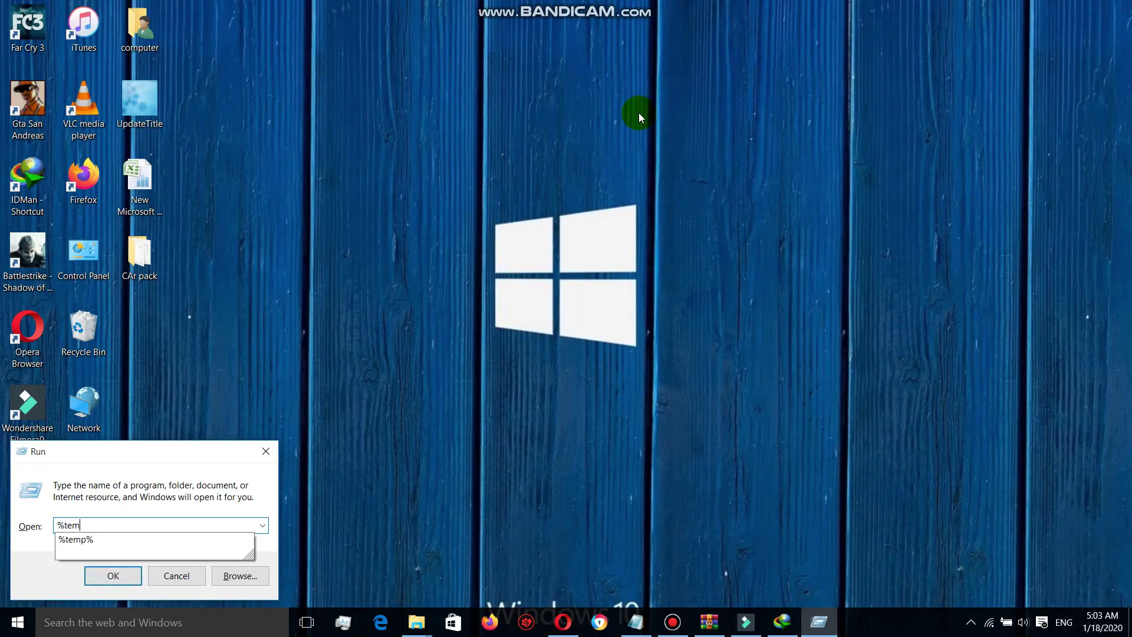
text(p$)
key(BackSpace)
text(%)
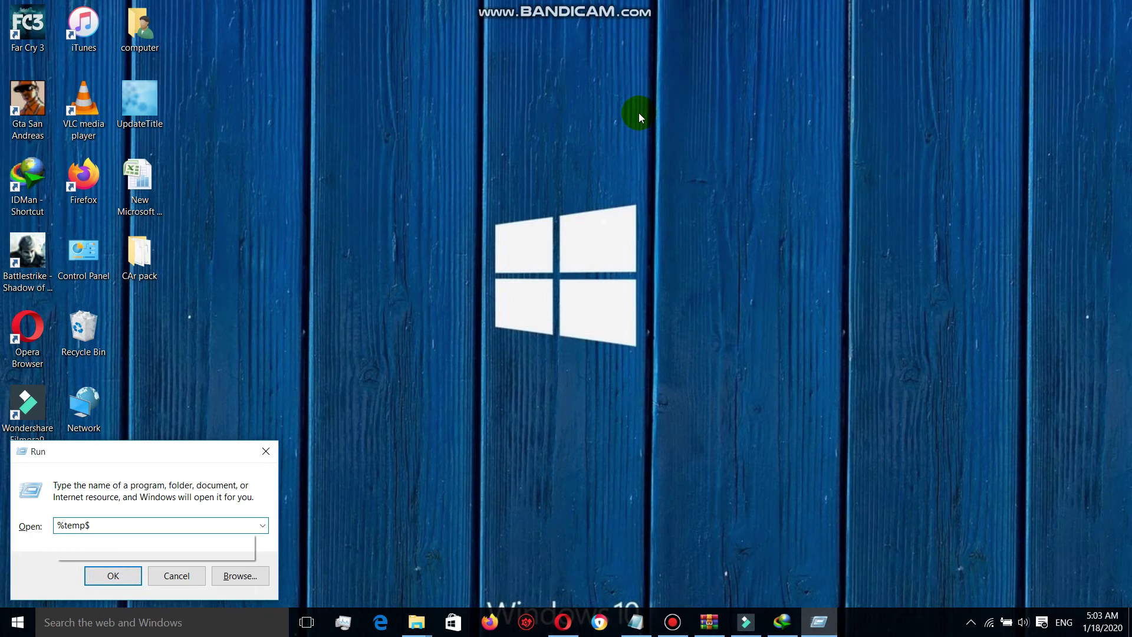
key(Return)
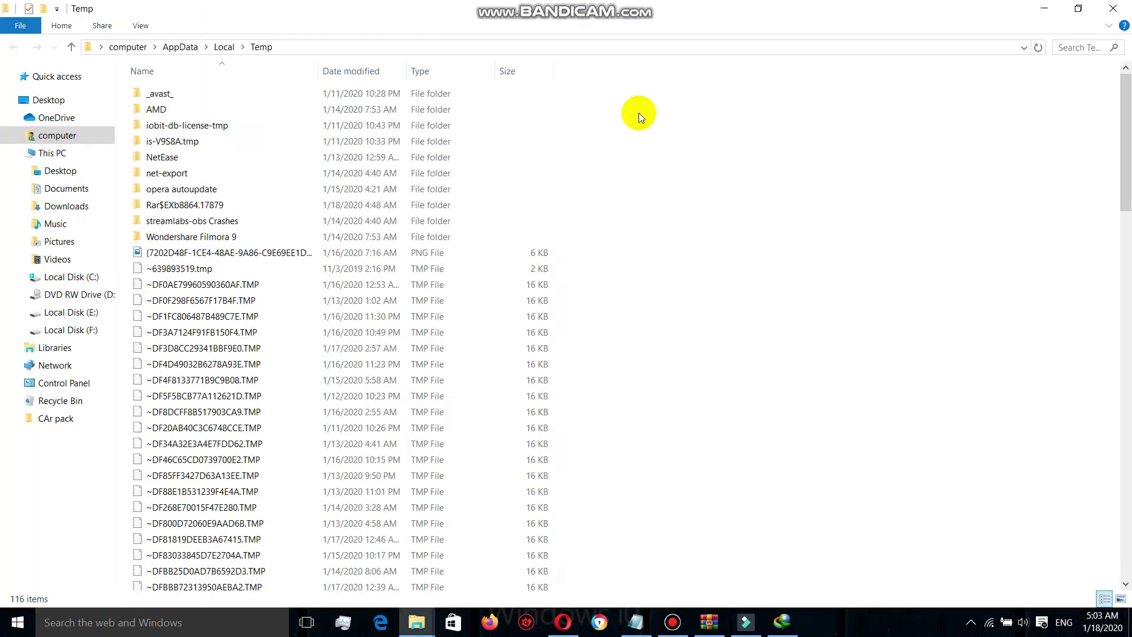
Delete all items in the user profile's Temp folder, skipping every file in use, and dismiss the folder window
key(ctrl+a)
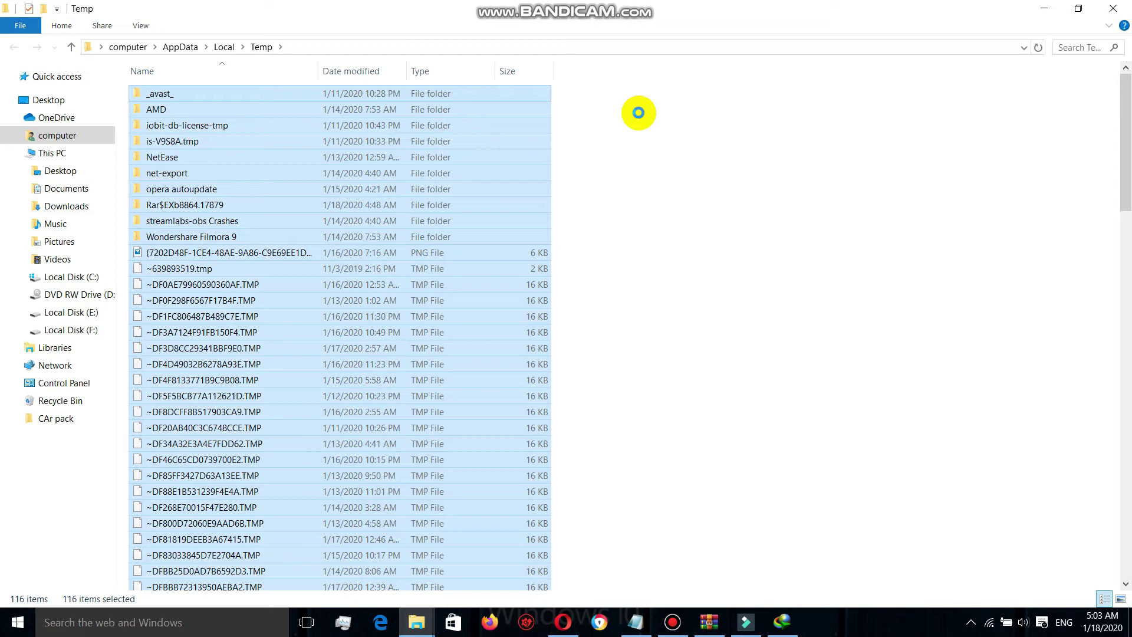
key(Delete)
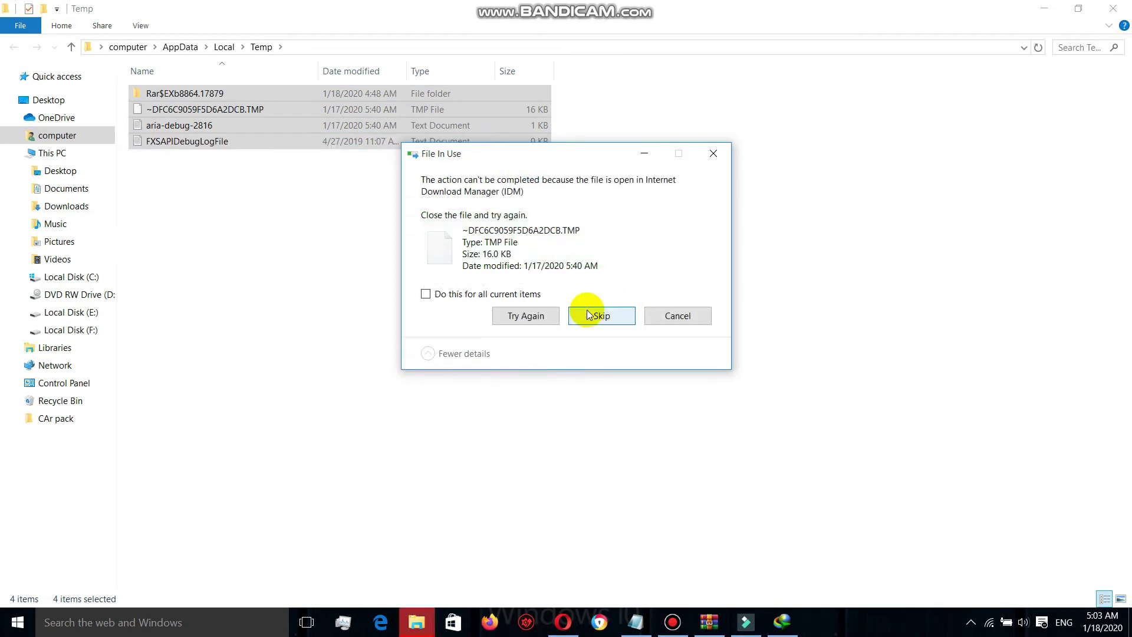
click(592, 316)
click(504, 293)
click(599, 314)
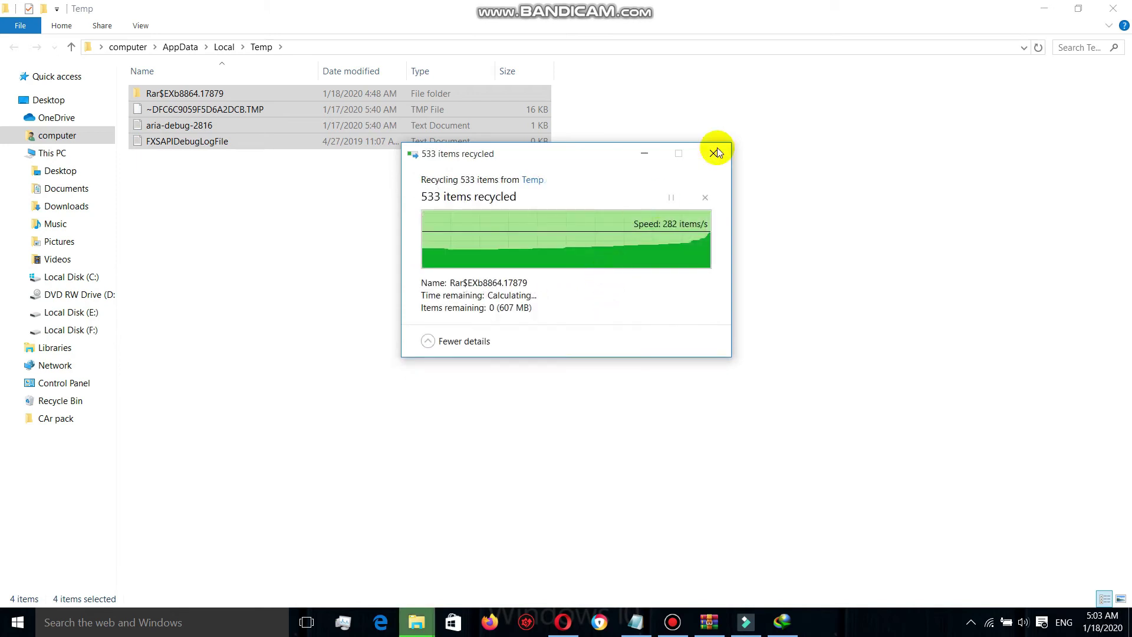
click(1055, 7)
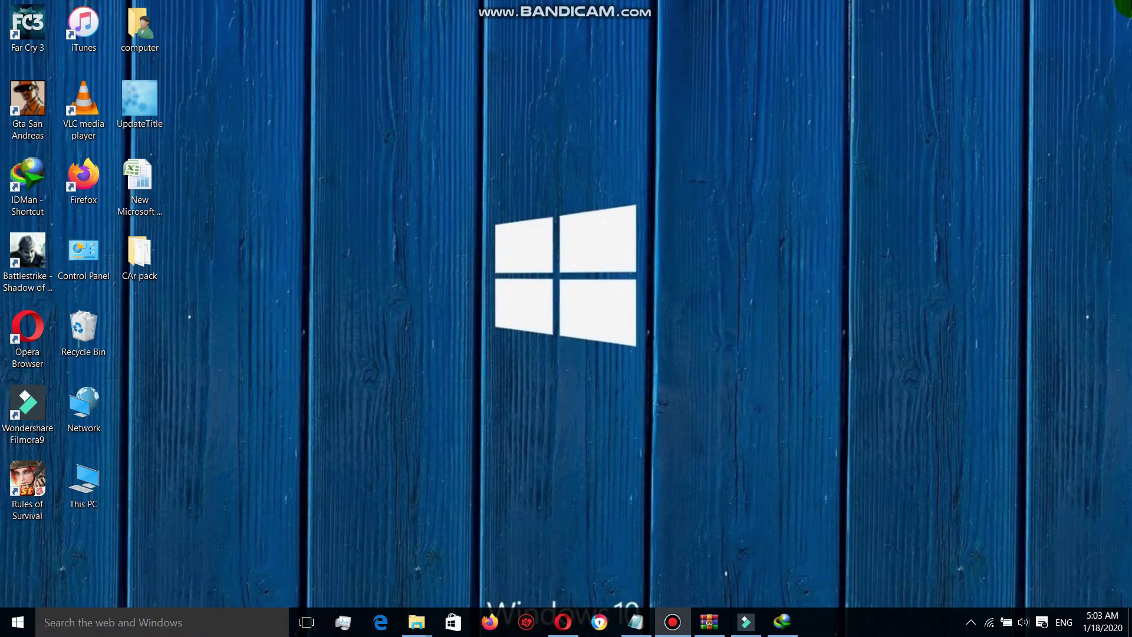
Open the Prefetch folder with the Run command prefetch and grant permanent access to it
key(super+r)
text(pre)
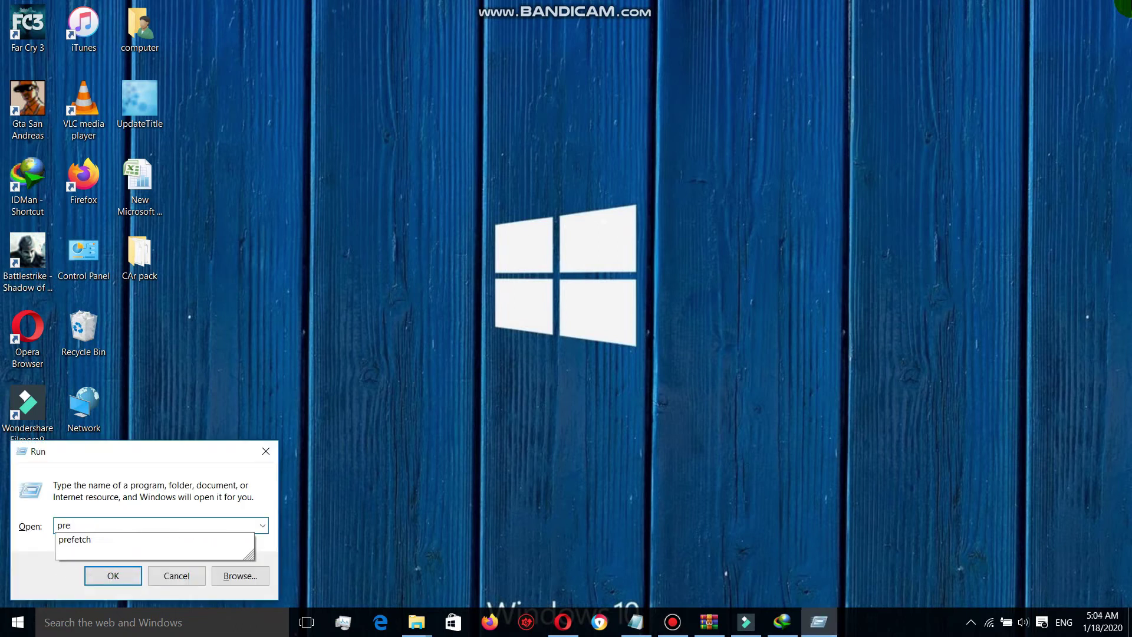
text(fetch)
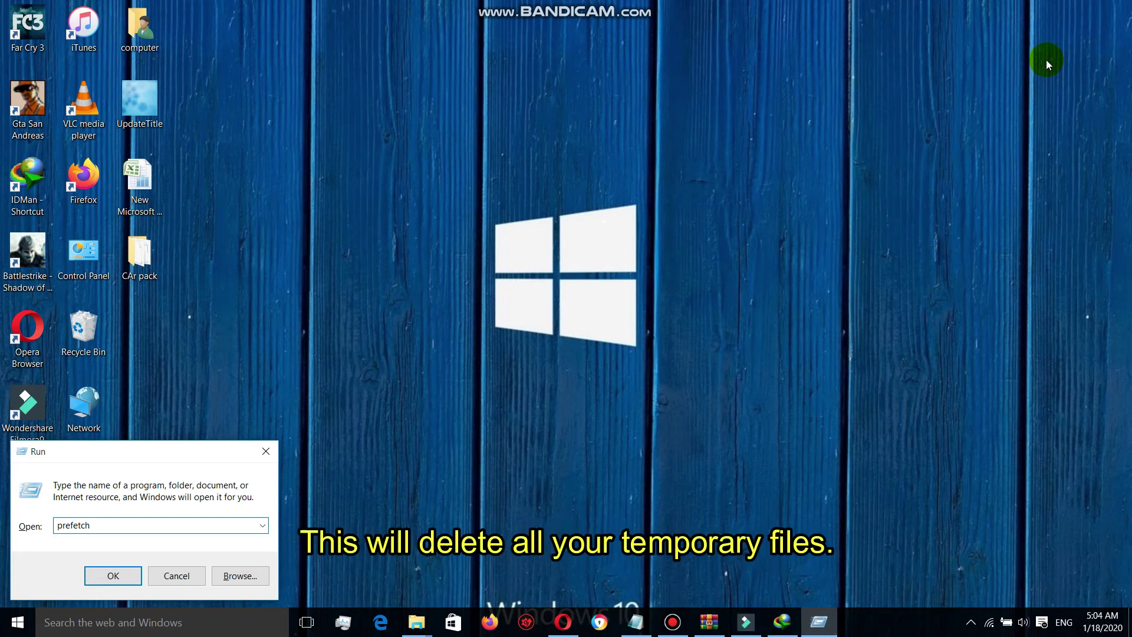
click(142, 580)
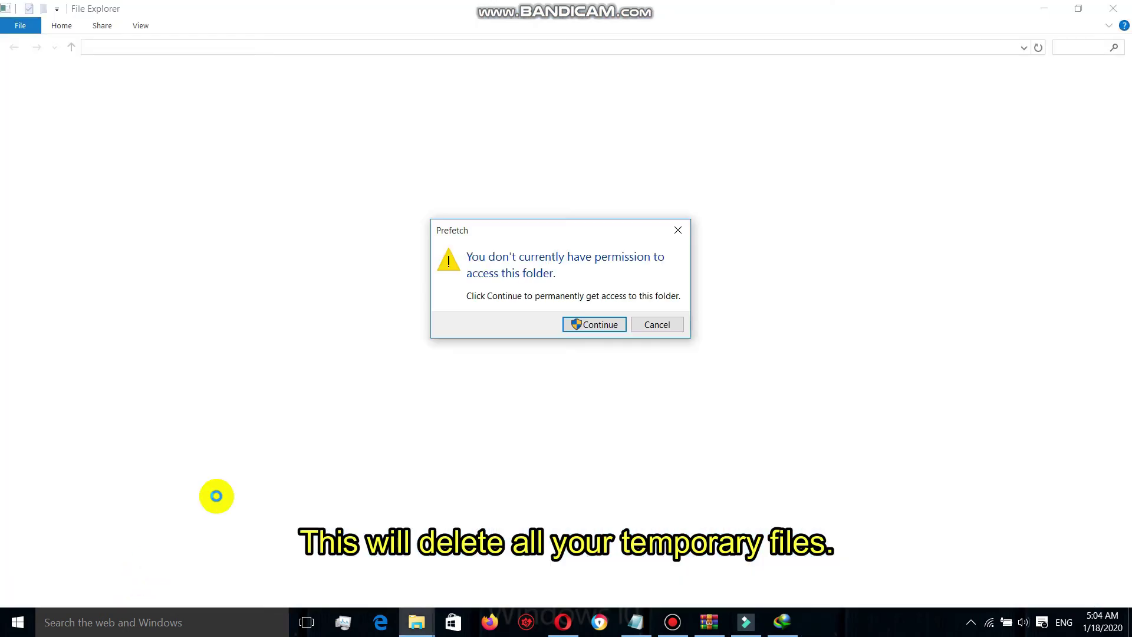
click(600, 327)
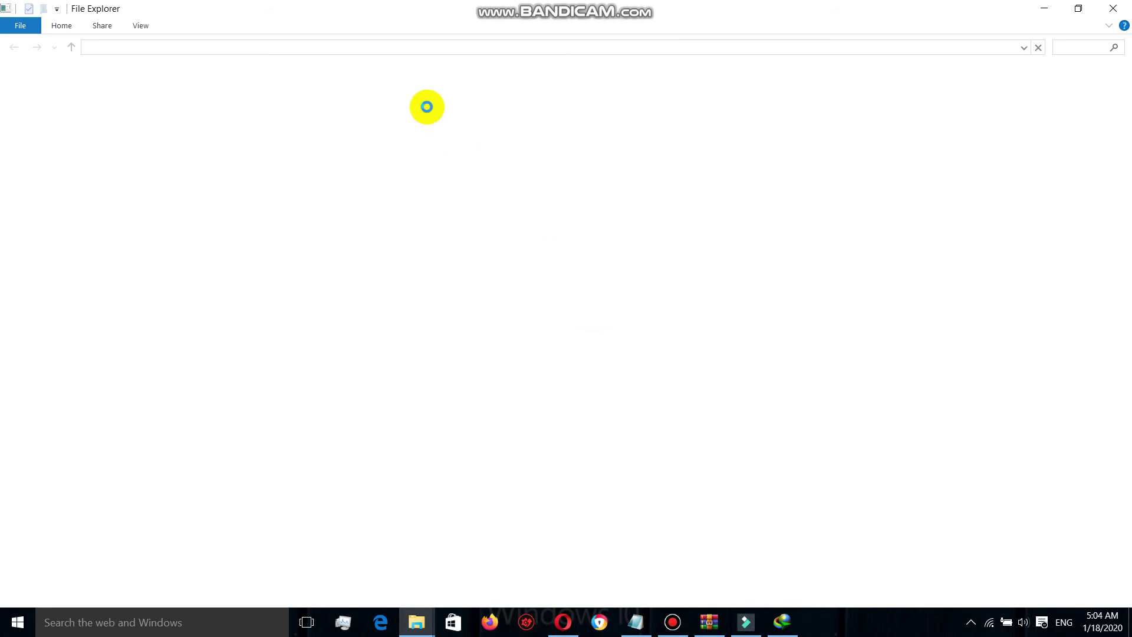
Delete all items in the Prefetch folder, skipping every file in use, and close the folder window
click(437, 158)
key(ctrl+a)
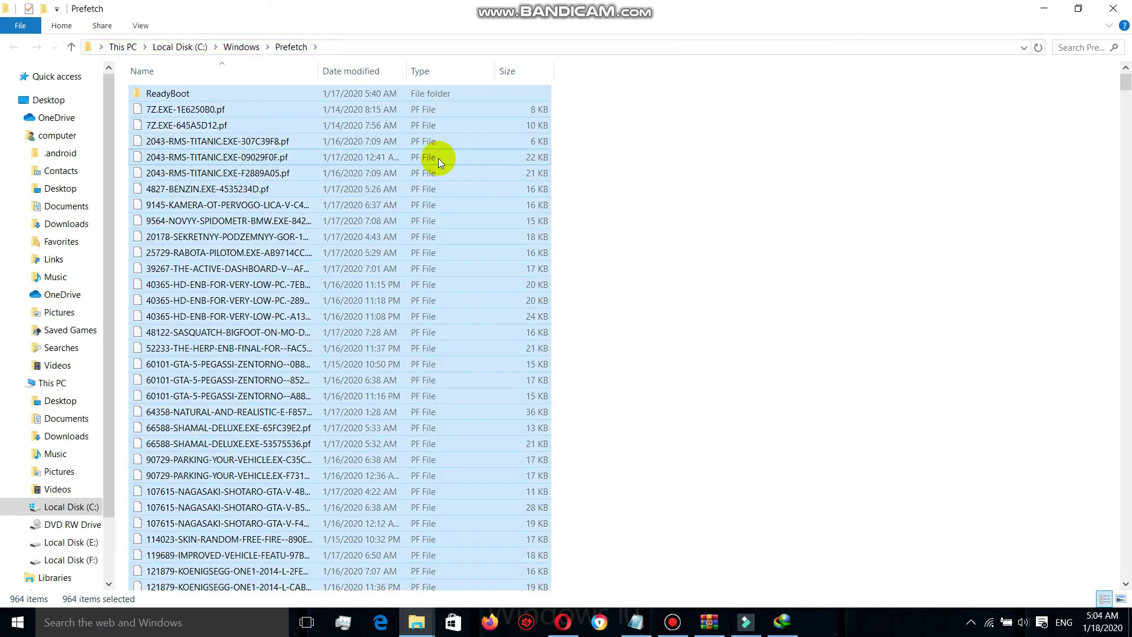
right_click(426, 172)
click(493, 345)
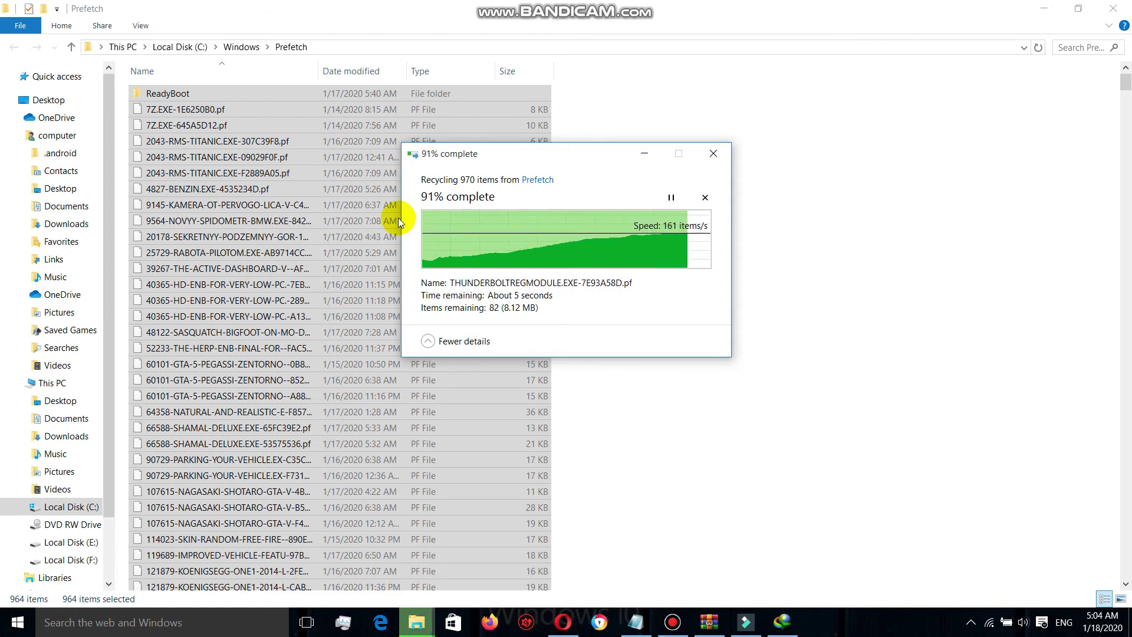
click(529, 296)
click(610, 318)
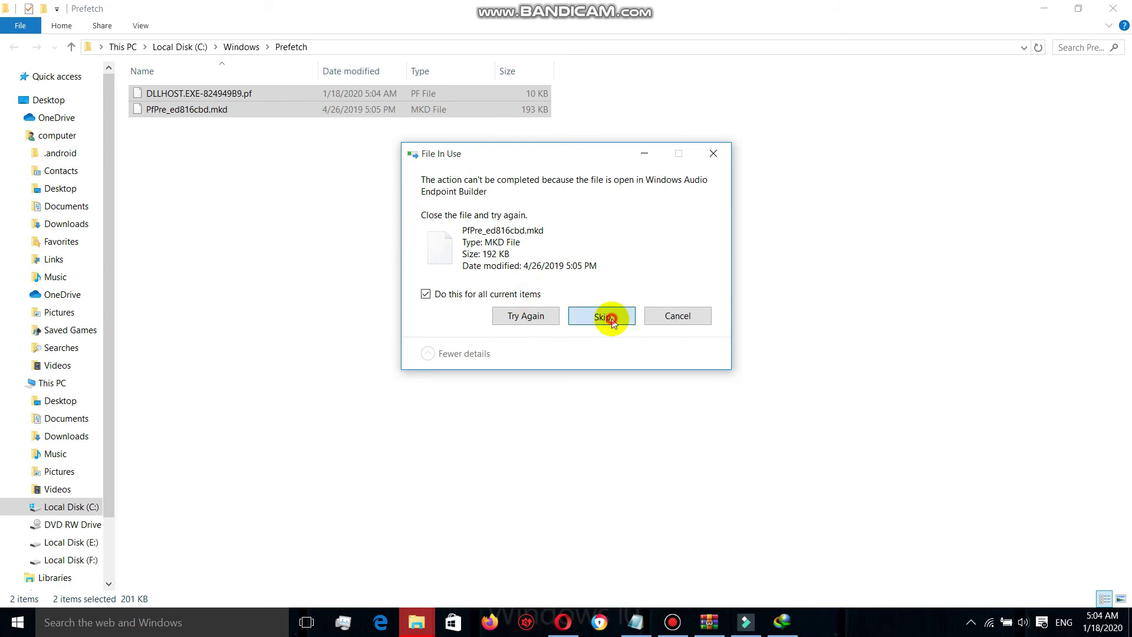
click(1121, 13)
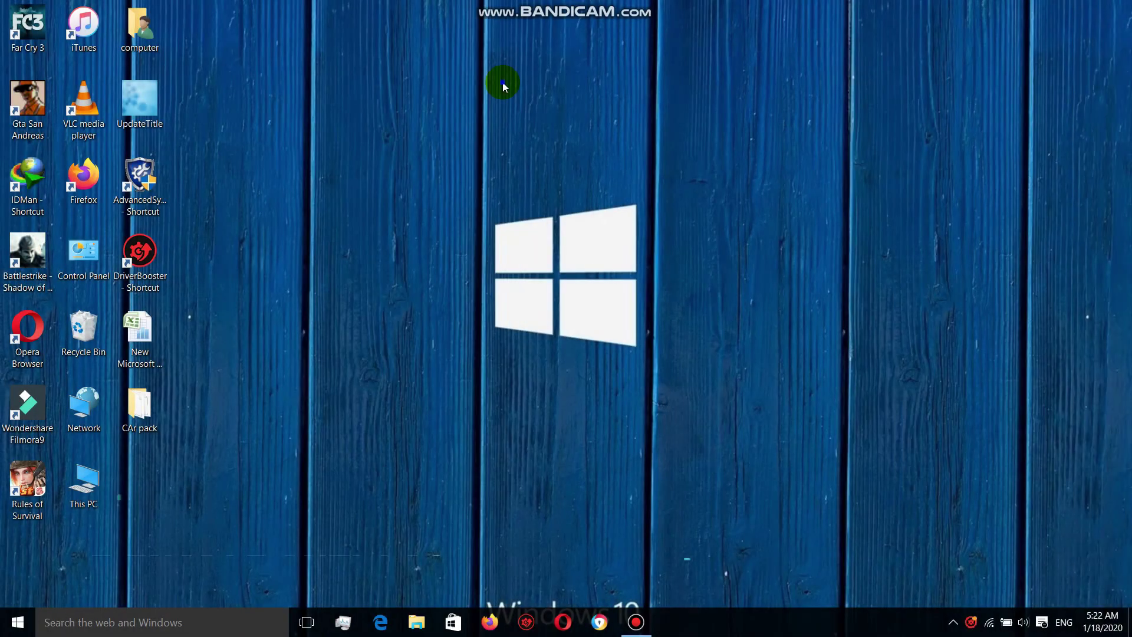
Refresh the desktop and look through the hidden notification area icons
right_click(532, 129)
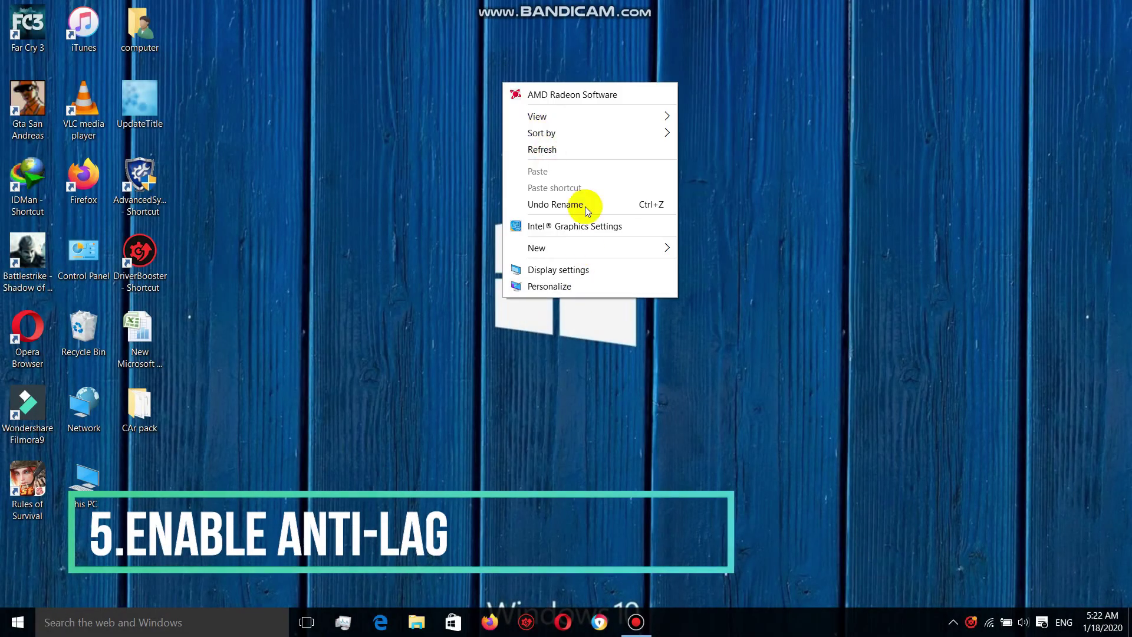
click(571, 154)
click(953, 620)
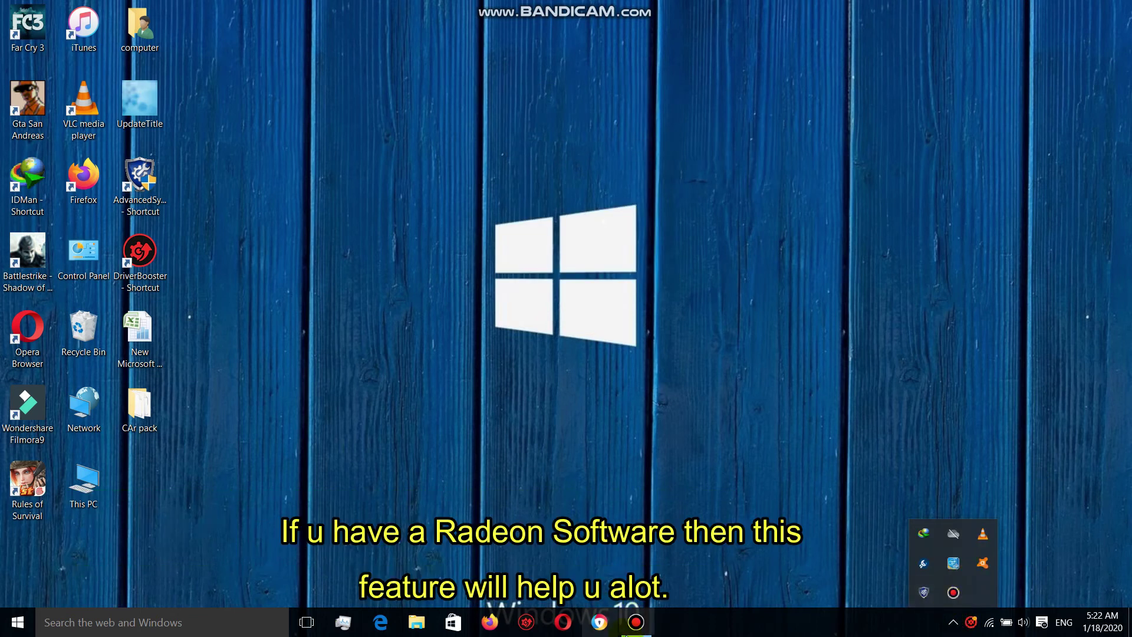
click(647, 626)
click(647, 626)
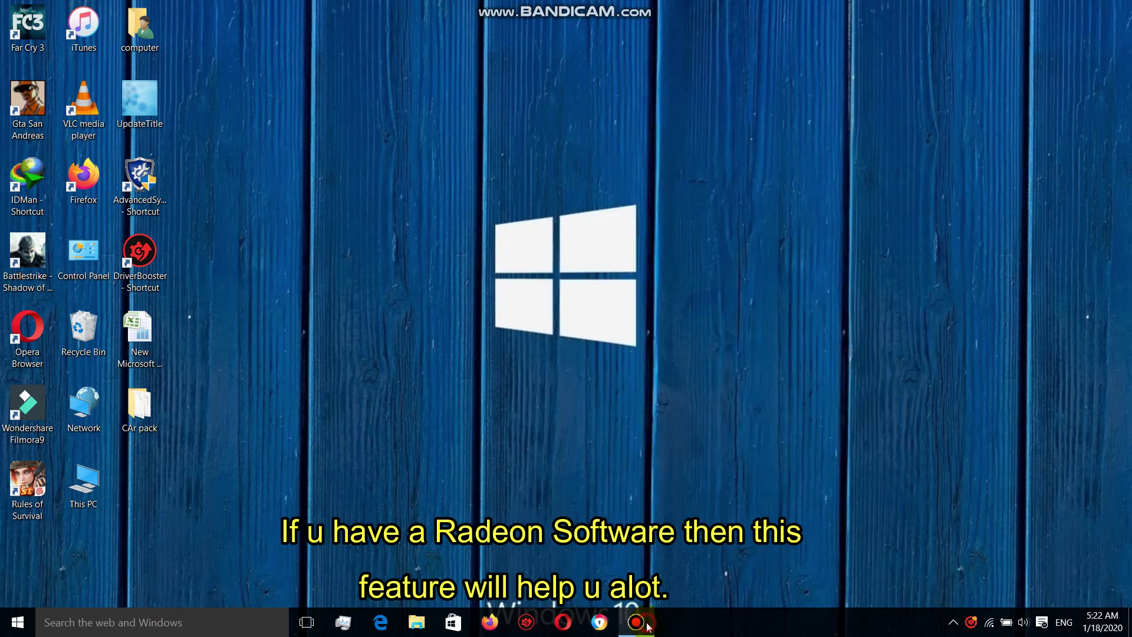
Open AMD Radeon Software, view its home overview, and show the installed games under Gaming
right_click(498, 124)
click(552, 139)
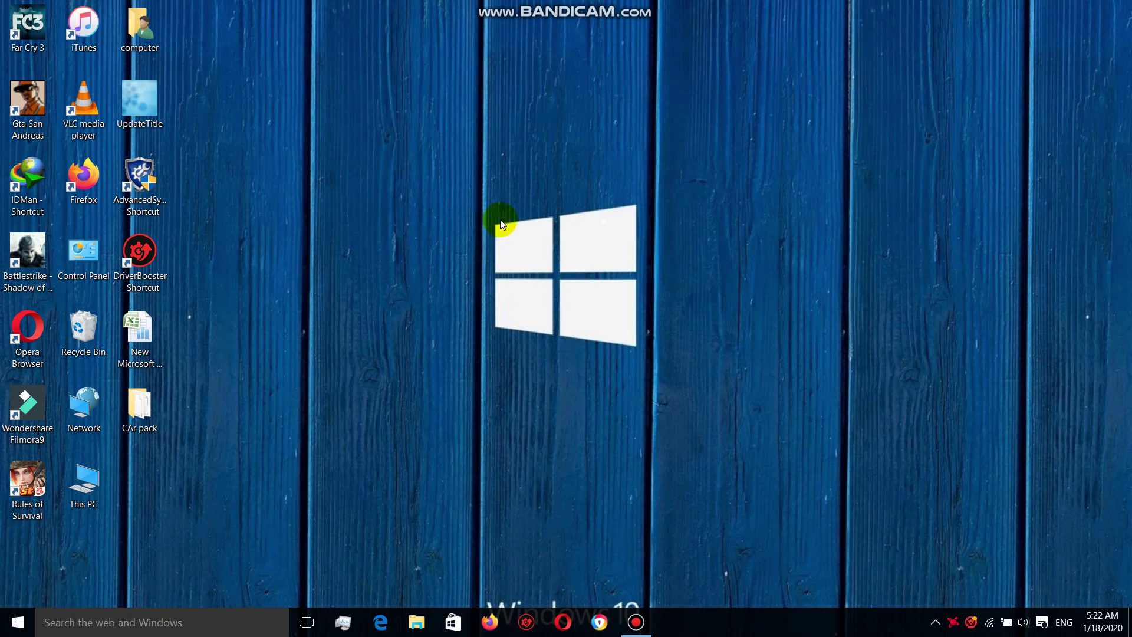
click(959, 620)
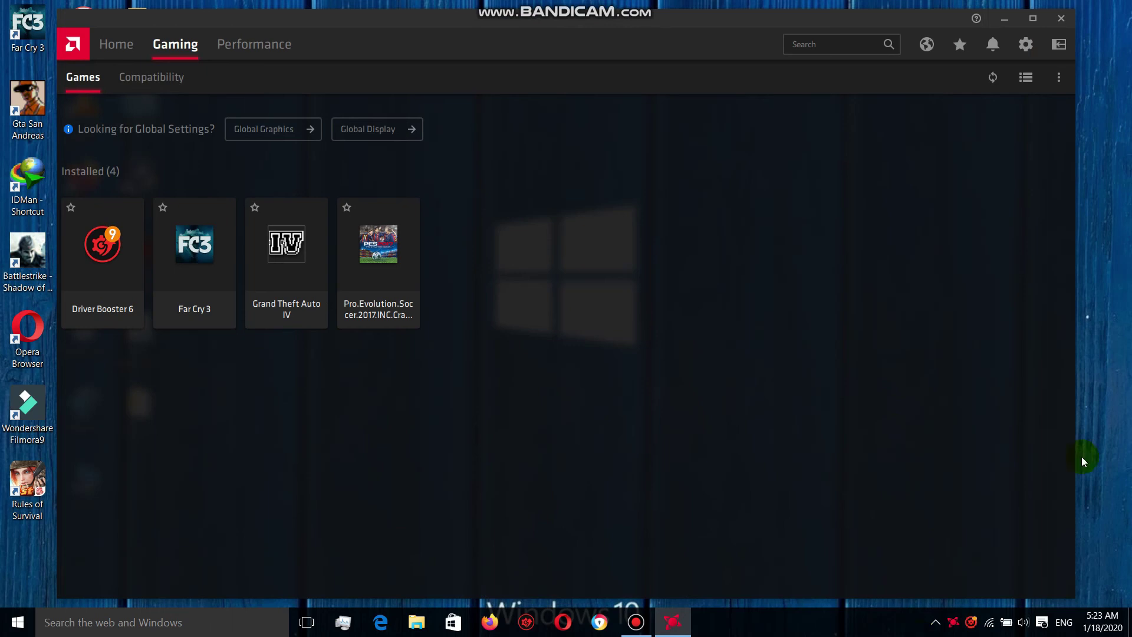
click(130, 40)
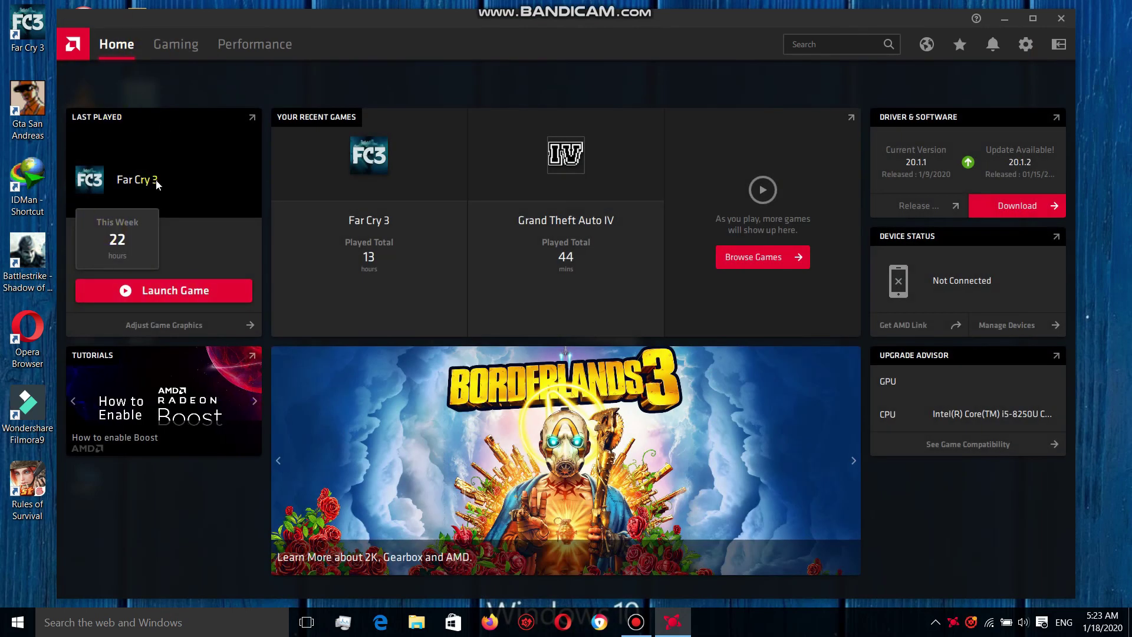
click(162, 49)
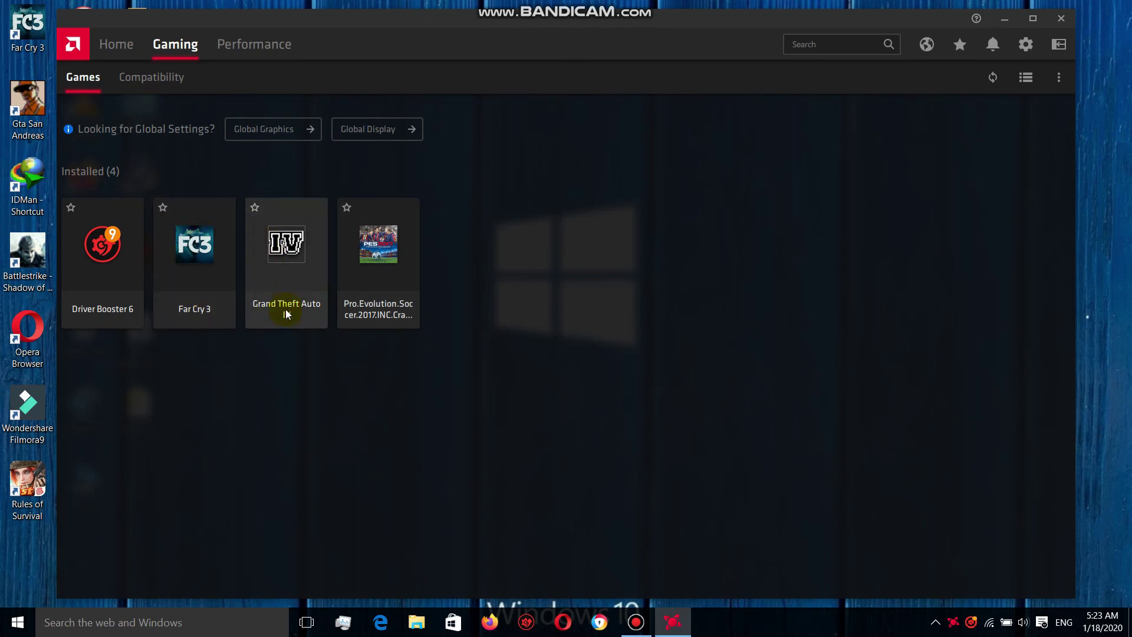
Open the Far Cry 3 settings and switch Radeon Anti-Lag off and back on
click(186, 227)
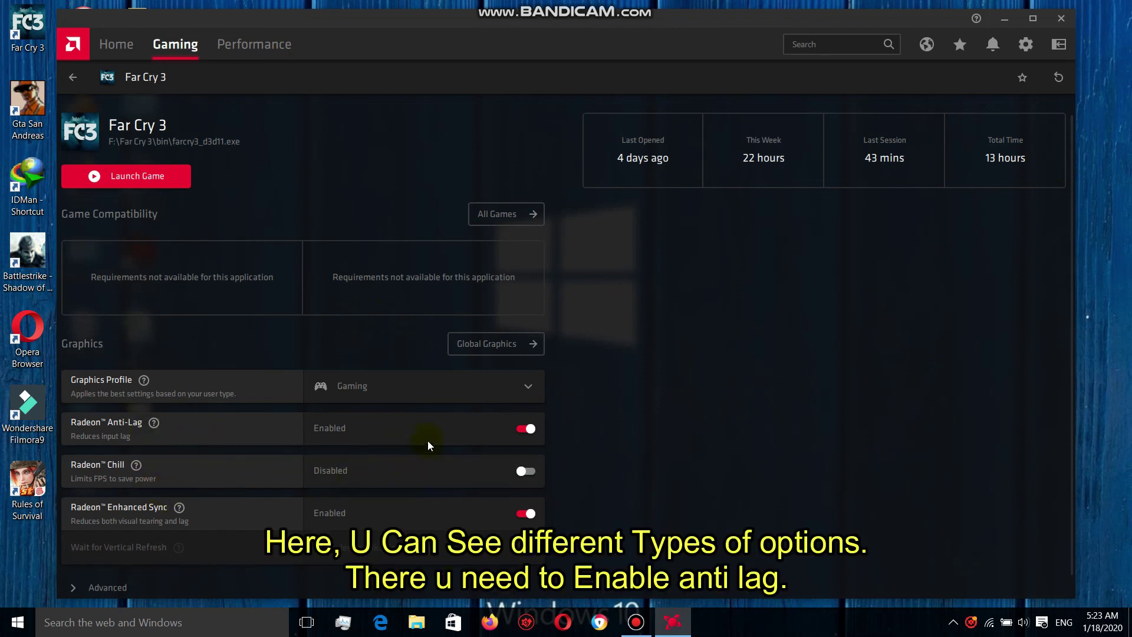
click(527, 429)
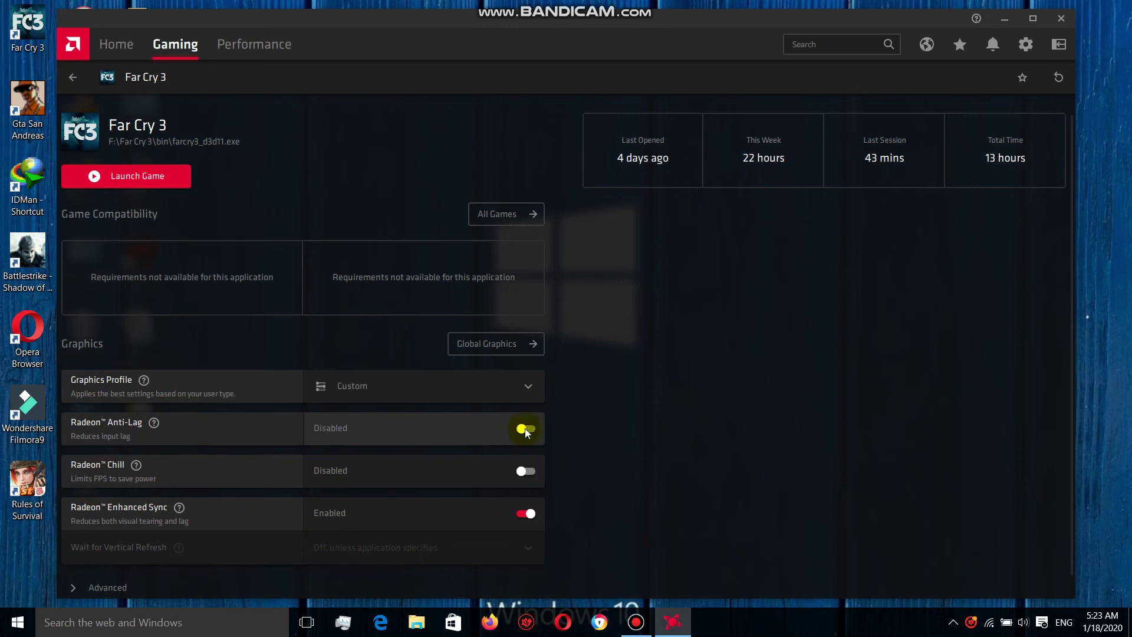
click(522, 429)
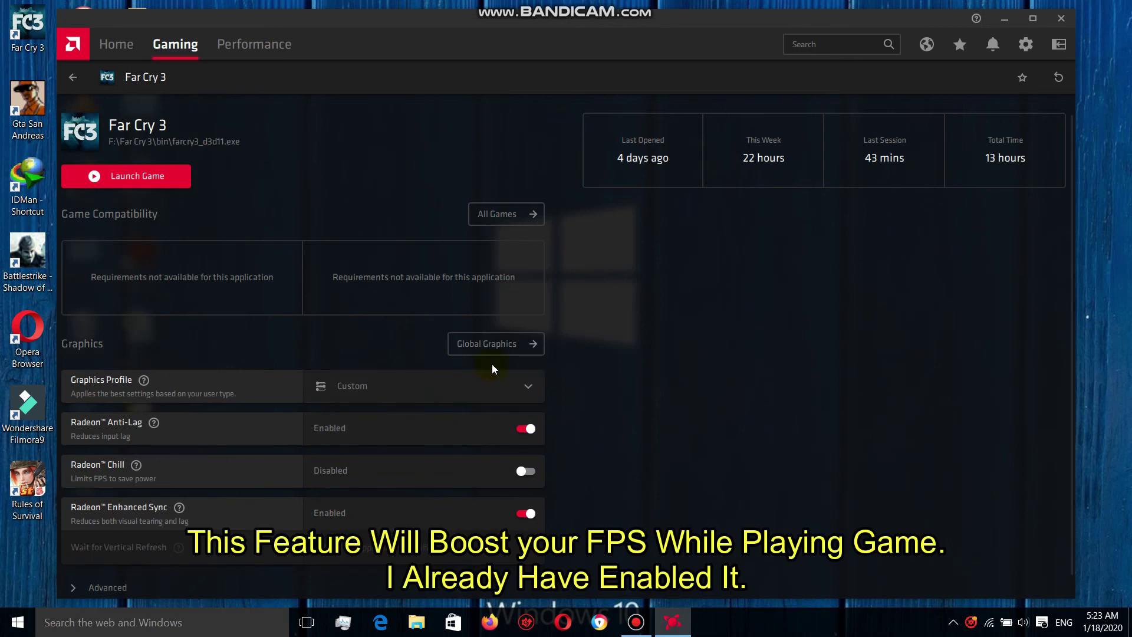
View the Global Graphics settings, return to the installed games, and open the Grand Theft Auto IV settings
click(501, 346)
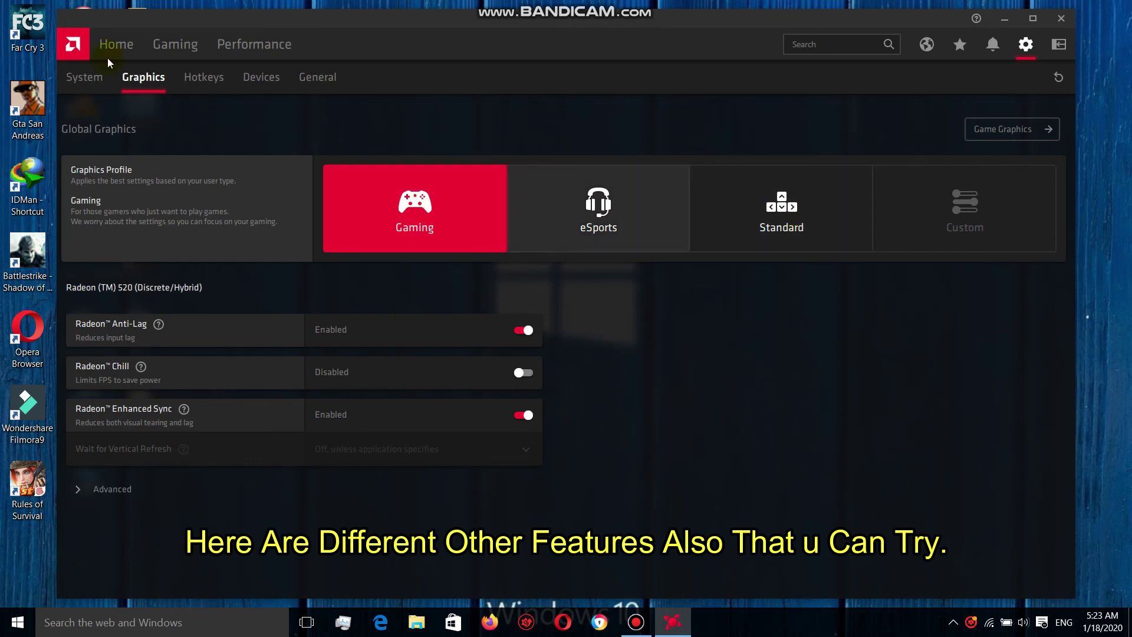
click(170, 45)
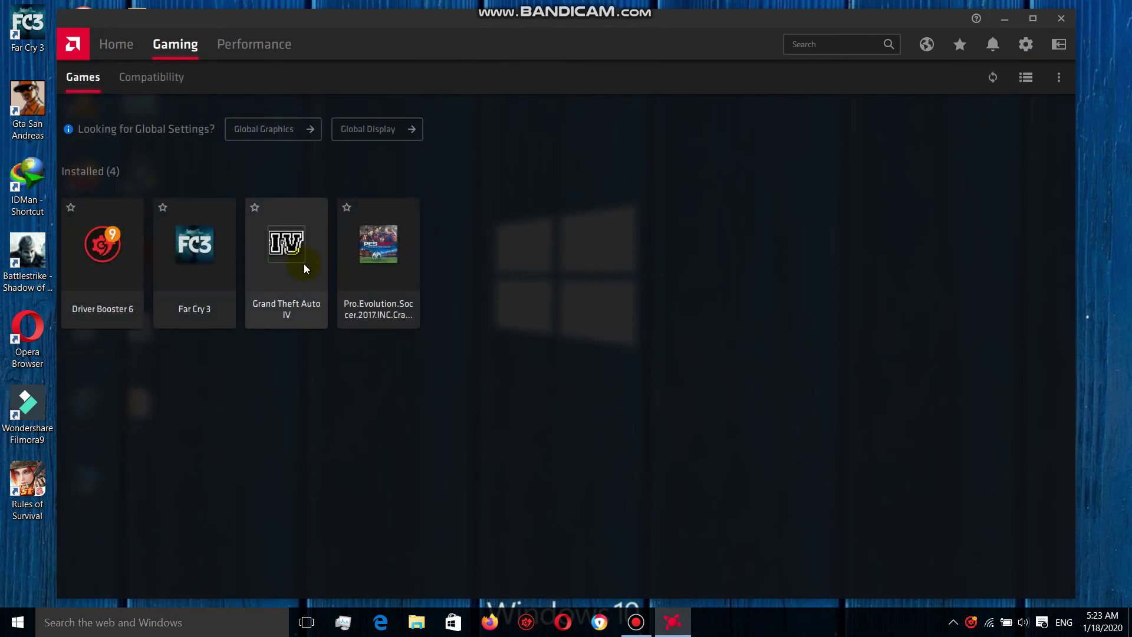
click(285, 252)
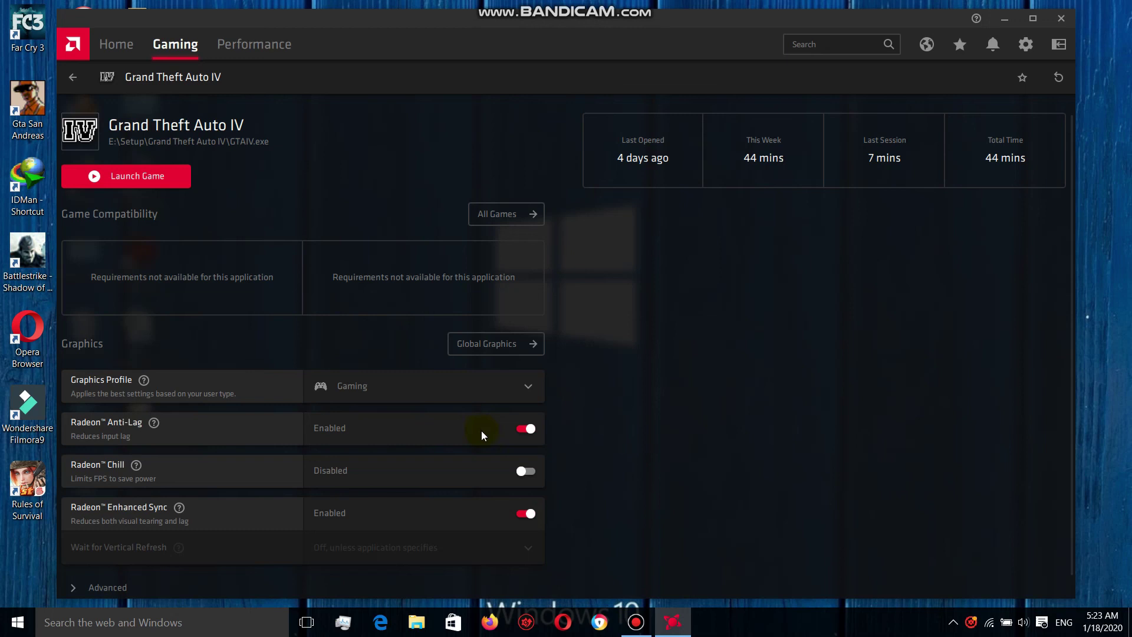
Enable Radeon Chill for Grand Theft Auto IV with Min FPS at 85 fps, and try to turn Radeon Anti-Lag back on
click(527, 471)
click(530, 471)
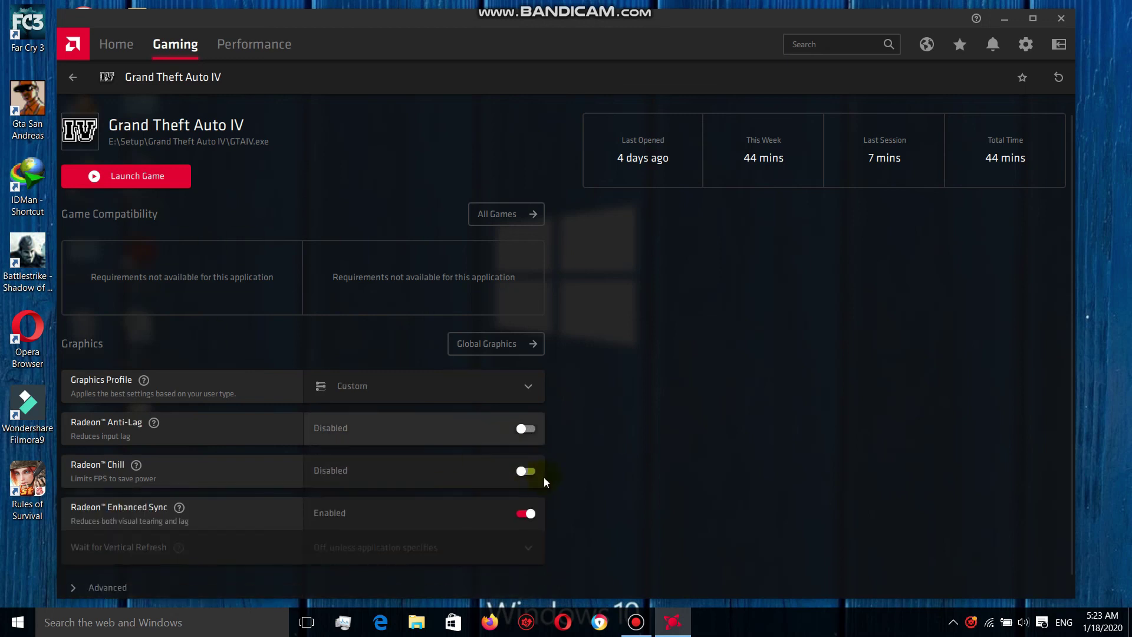
click(528, 472)
mouse_move(416, 505)
mouse_down()
mouse_move(476, 515)
mouse_move(422, 508)
mouse_up()
click(520, 430)
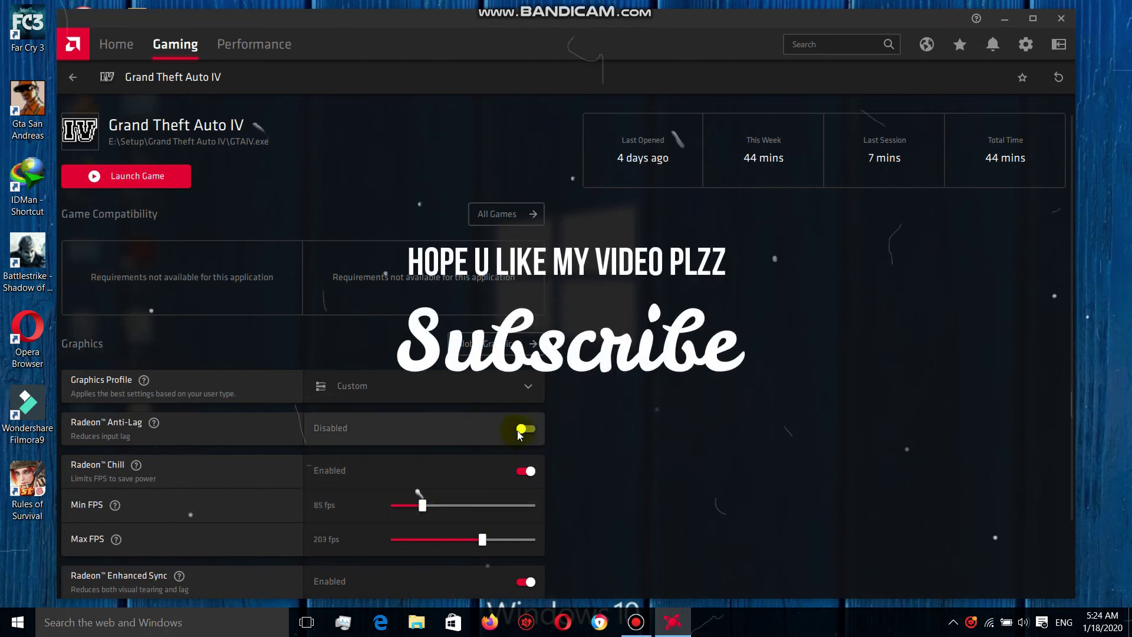